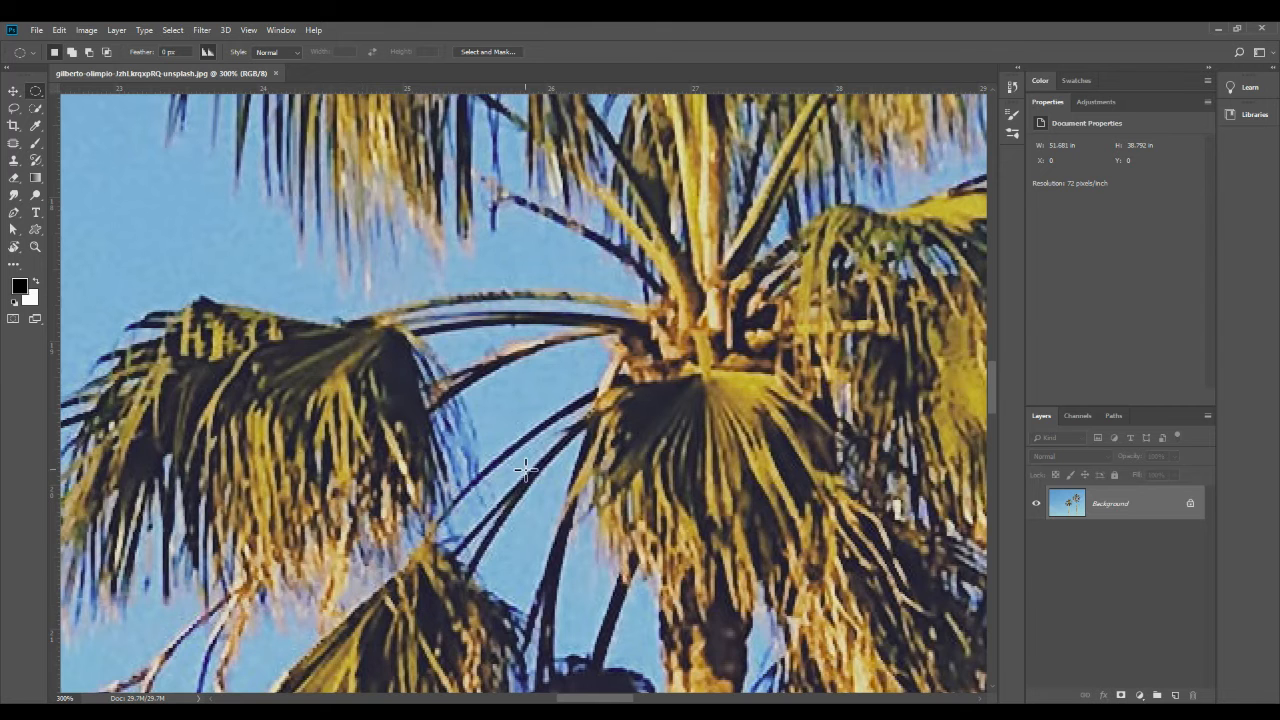
Try to select the shorter palm tree with the Quick Selection tool, and clear the selection.
key(ctrl+minus)
key(ctrl+minus)
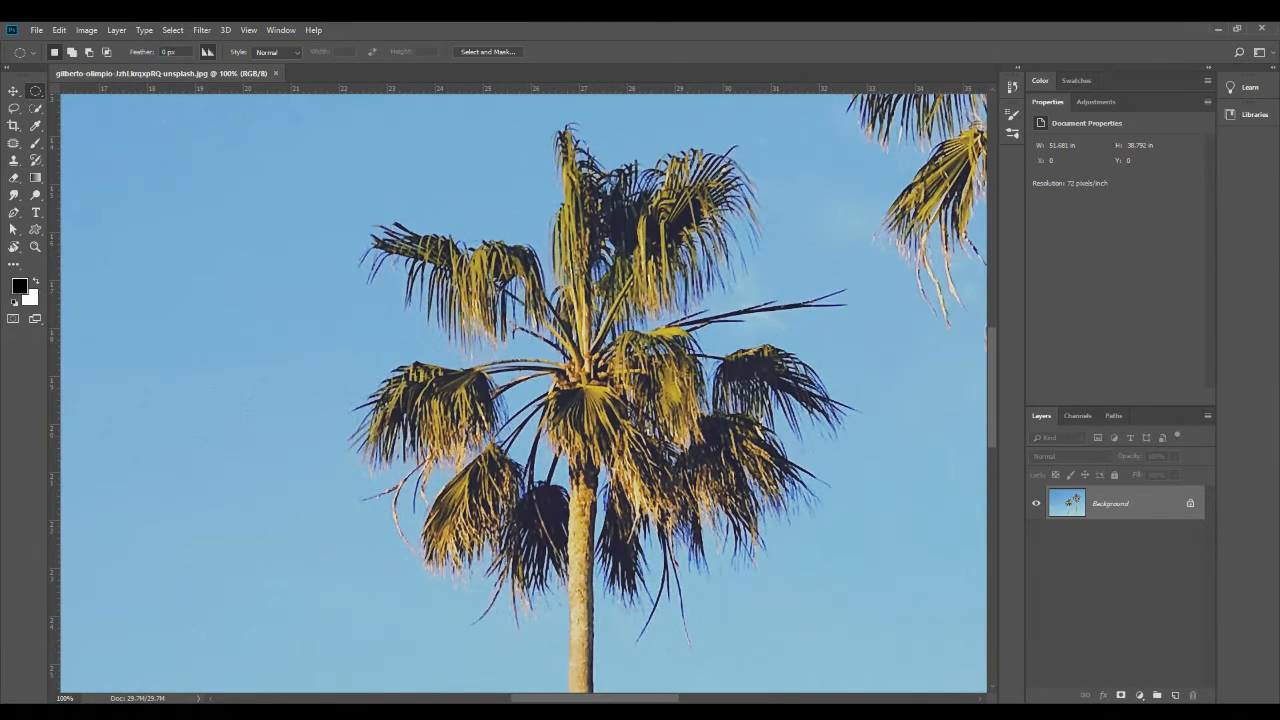
key(ctrl+minus)
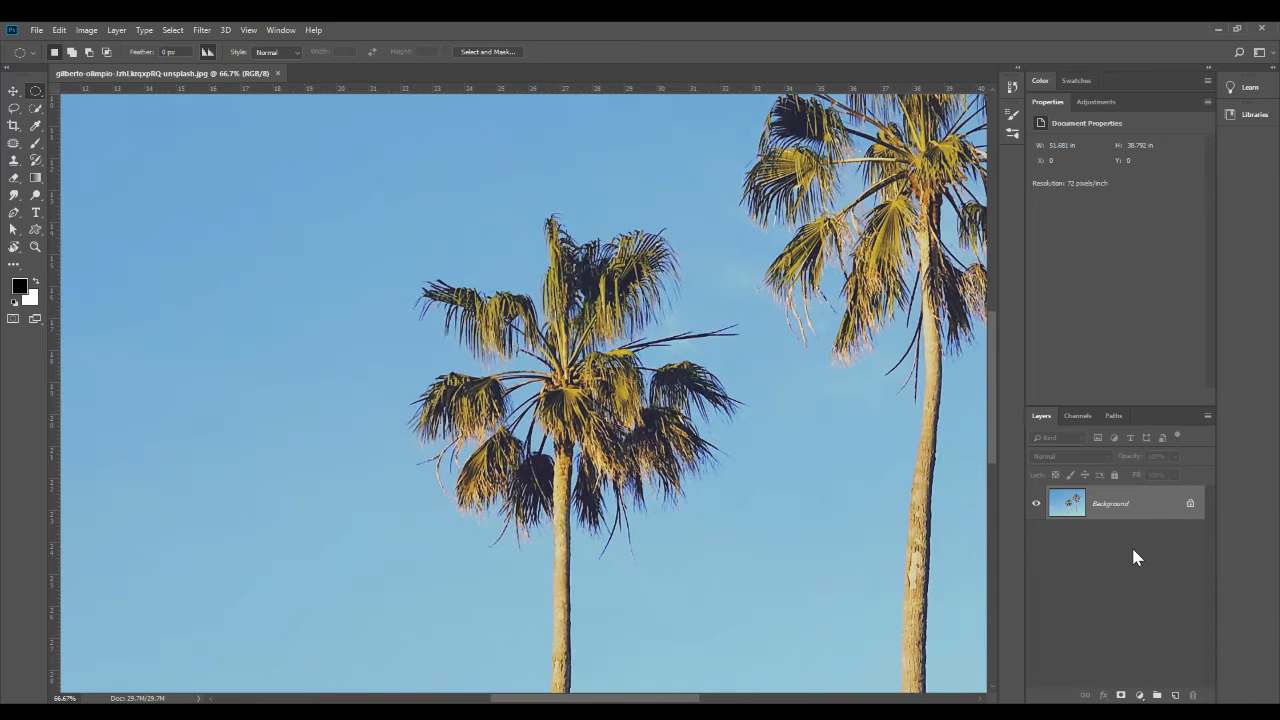
key(ctrl+minus)
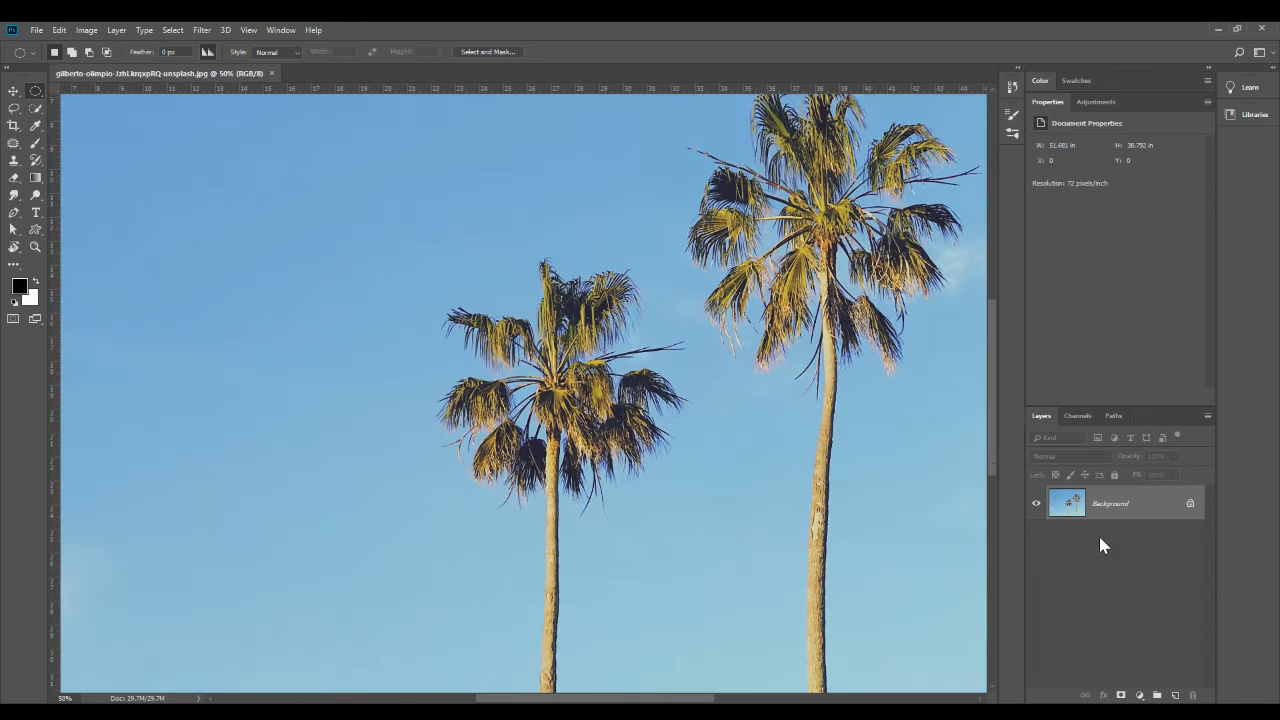
click(35, 108)
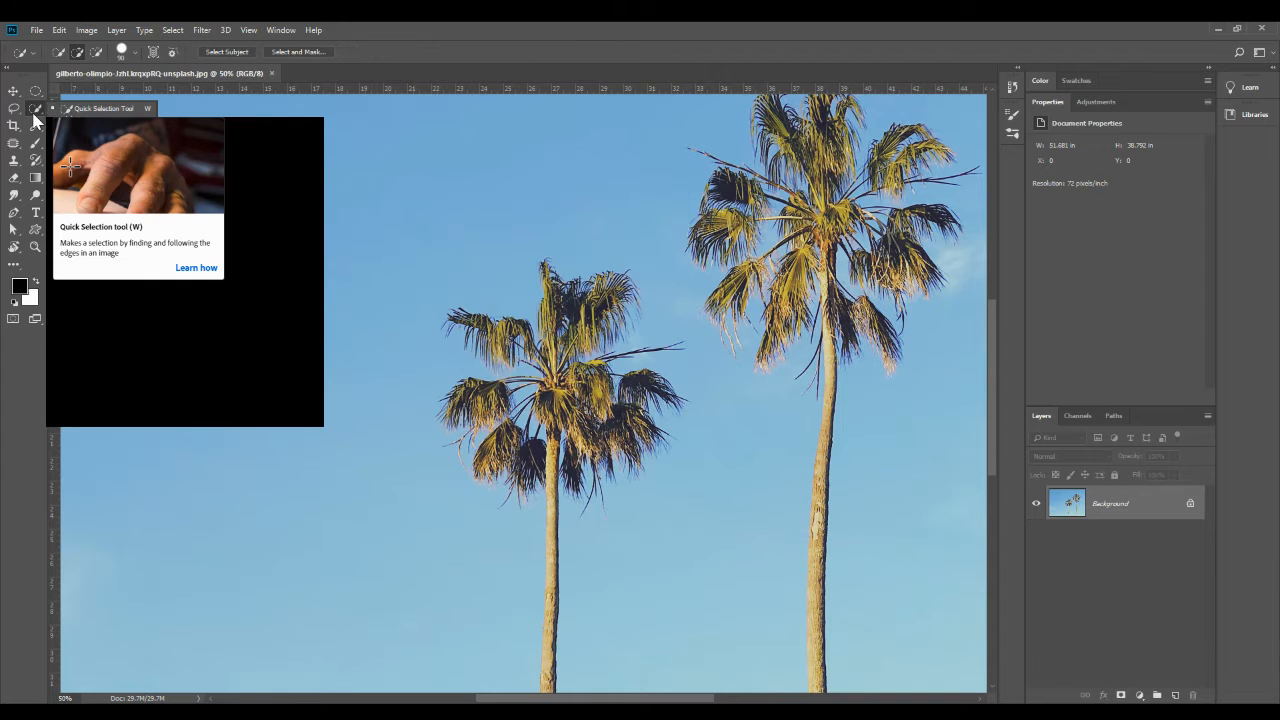
mouse_move(557, 318)
mouse_down()
mouse_move(572, 348)
mouse_move(556, 584)
mouse_move(572, 647)
mouse_up()
mouse_move(737, 405)
mouse_down()
mouse_move(743, 374)
mouse_move(729, 523)
mouse_move(651, 631)
mouse_move(621, 644)
mouse_up()
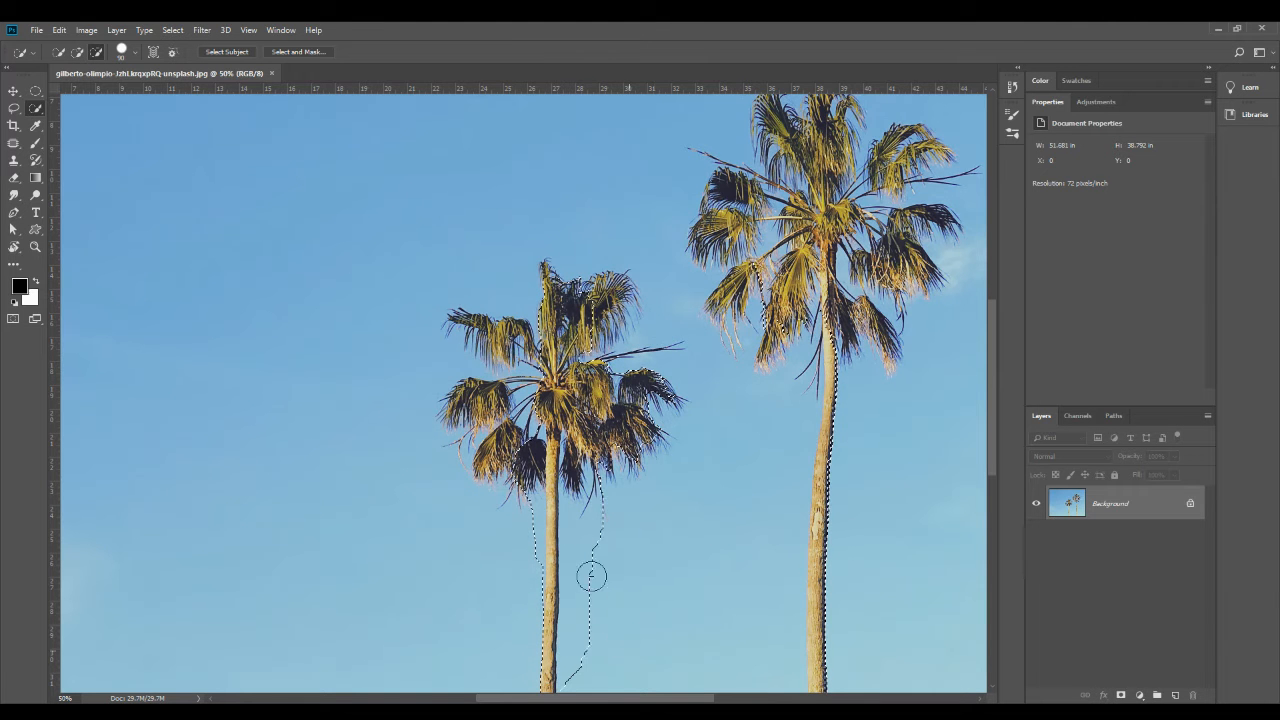
key(ctrl+d)
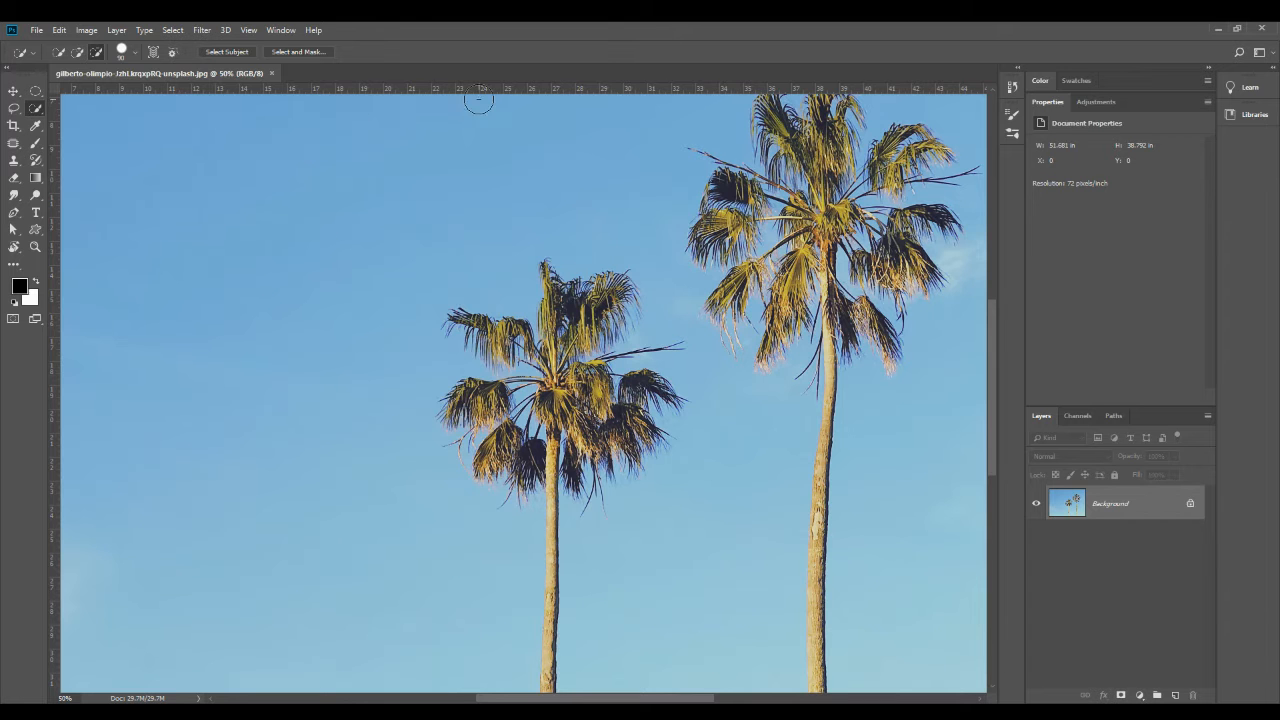
Select the photo's subject automatically and convert the selection into a layer mask.
key(ctrl+minus)
key(ctrl+minus)
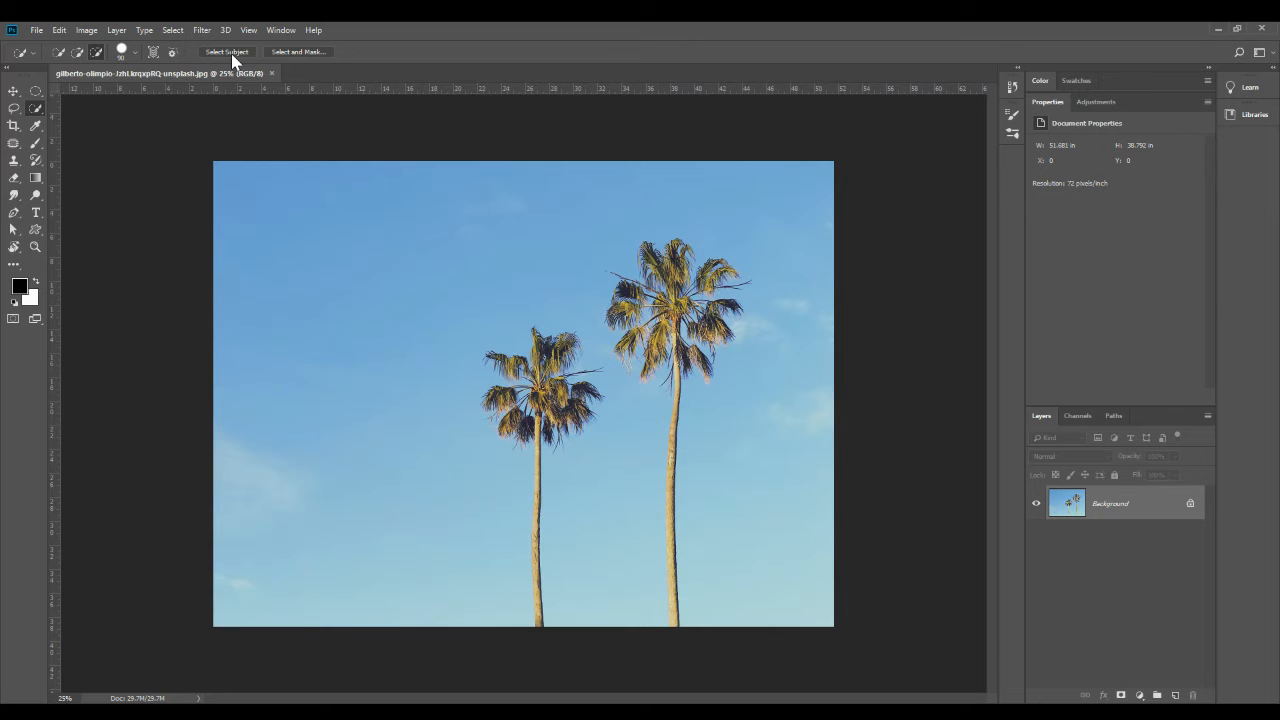
click(227, 52)
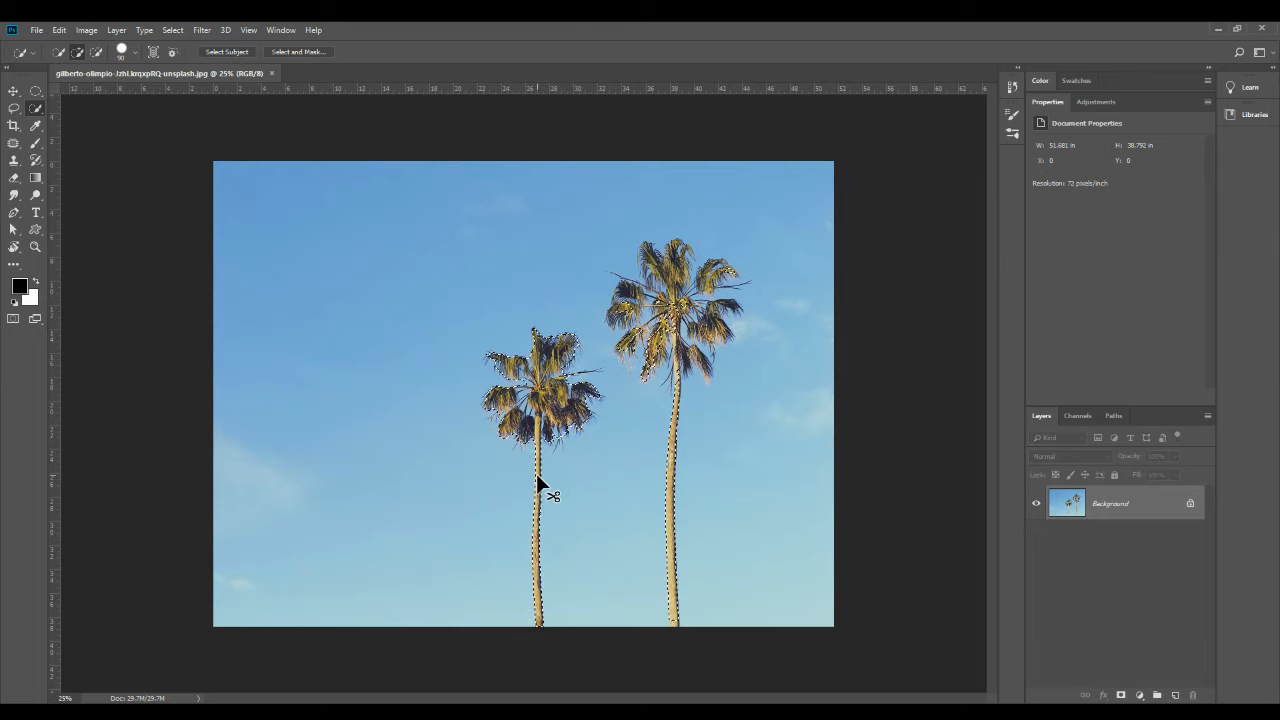
scroll(536, 473, up, 2)
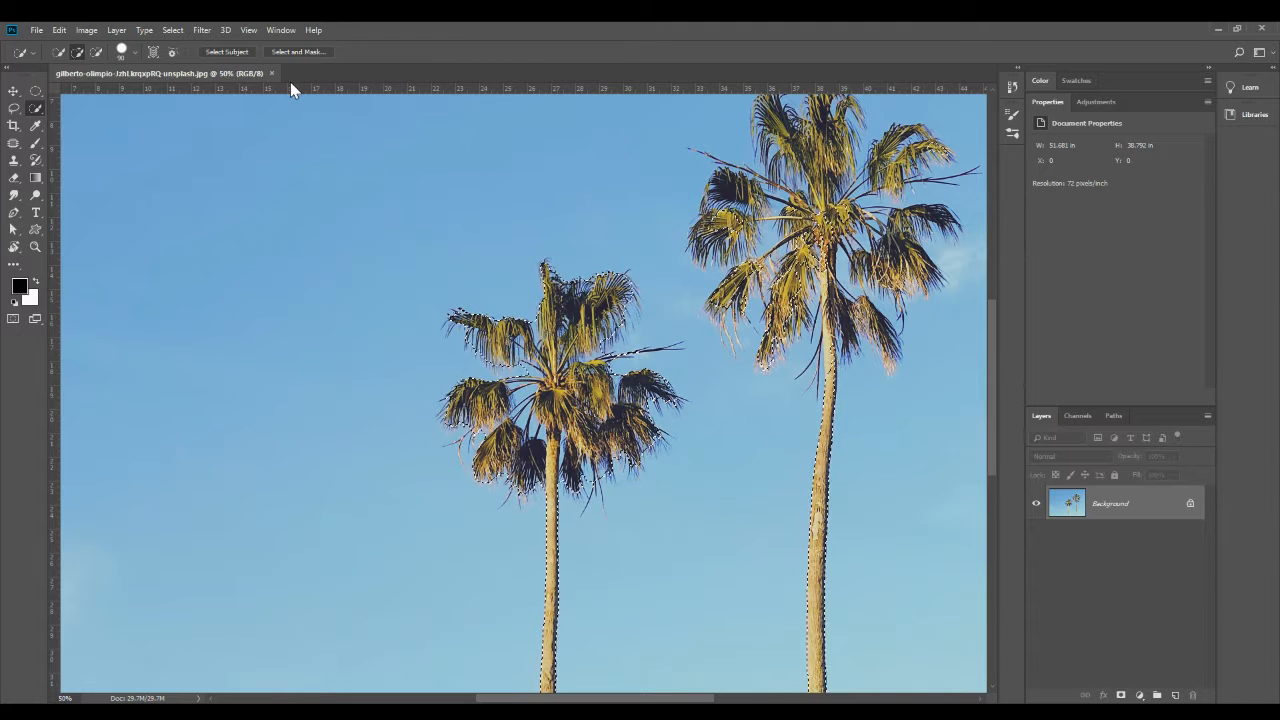
click(1122, 695)
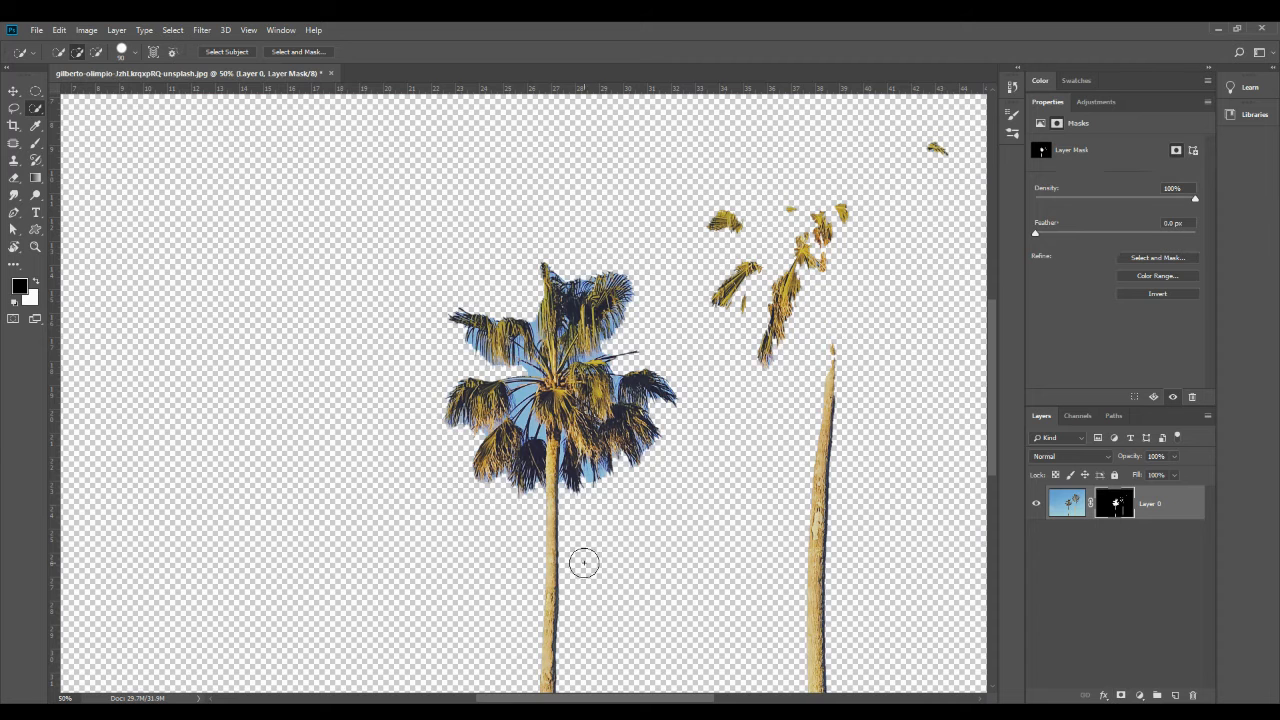
Lasso around the taller palm, hide it by filling that area of the layer mask with black, and clear the selection.
key(ctrl+minus)
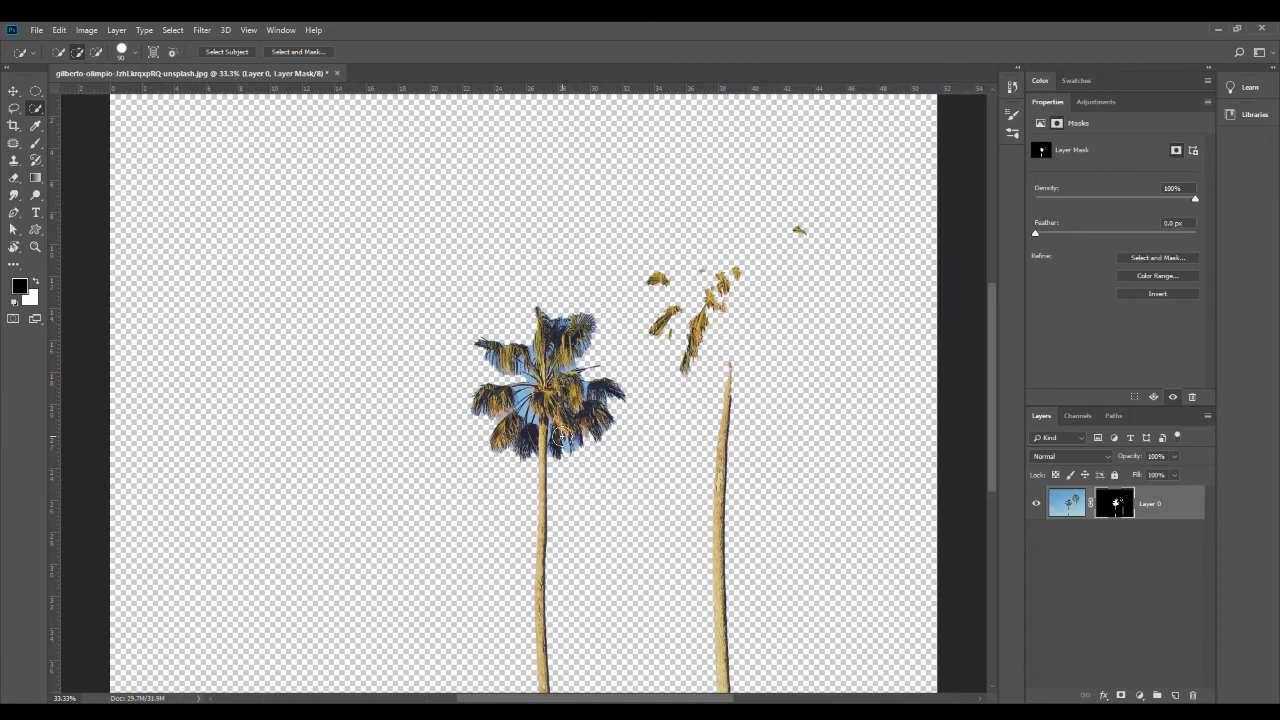
key(ctrl+minus)
click(13, 108)
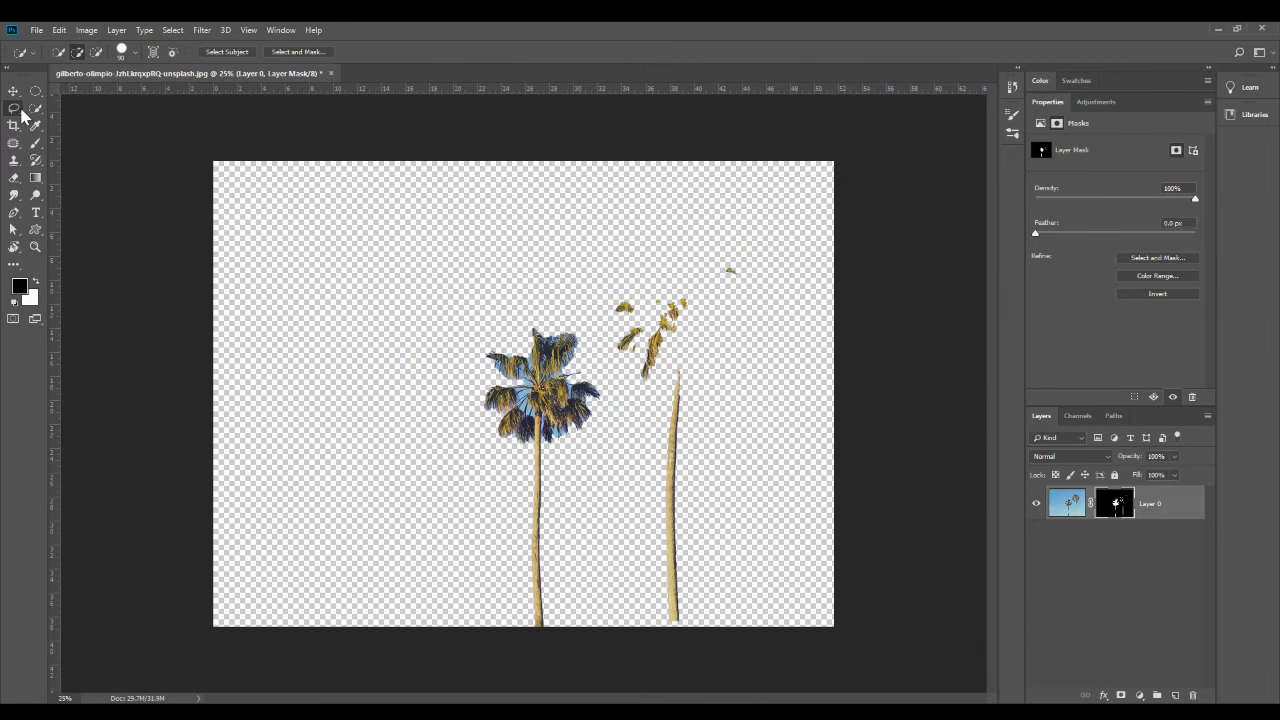
mouse_move(752, 224)
mouse_down()
mouse_move(623, 256)
mouse_move(590, 284)
mouse_move(601, 334)
mouse_up()
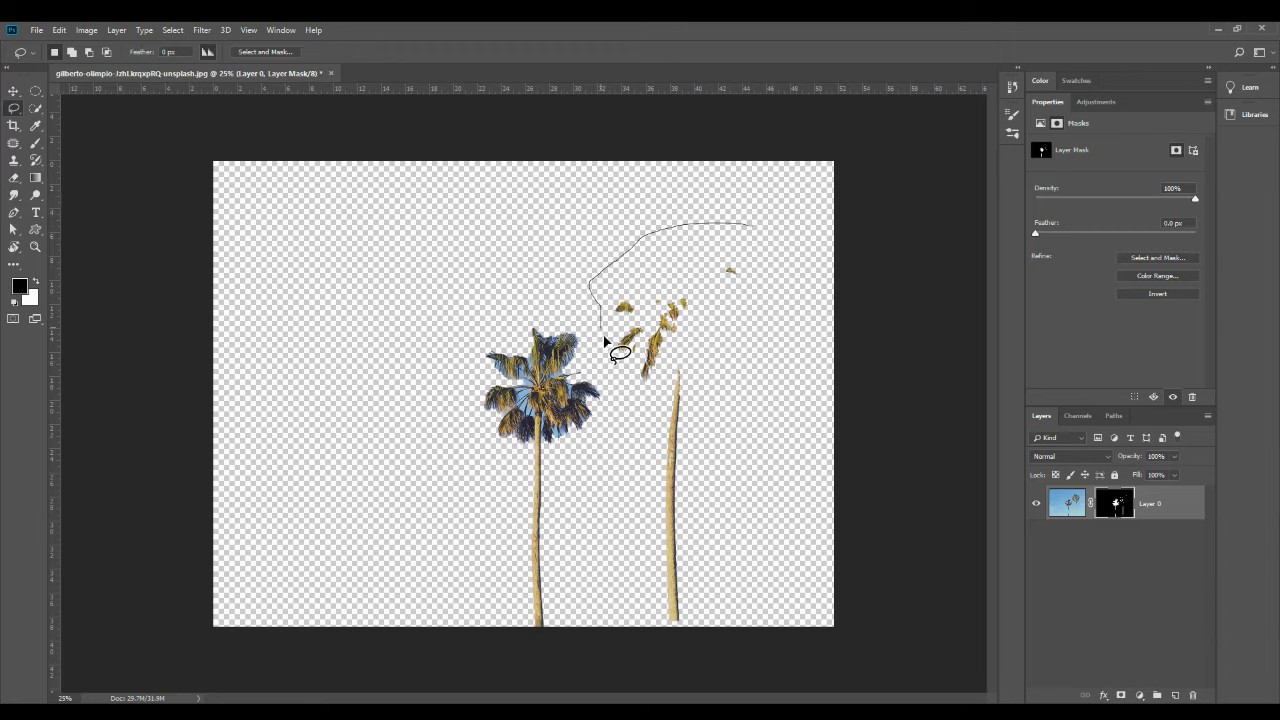
mouse_move(637, 386)
mouse_down()
mouse_move(657, 466)
mouse_move(657, 621)
mouse_move(706, 633)
mouse_move(719, 341)
mouse_move(777, 290)
mouse_move(781, 262)
mouse_move(740, 229)
mouse_up()
key(ctrl+BackSpace)
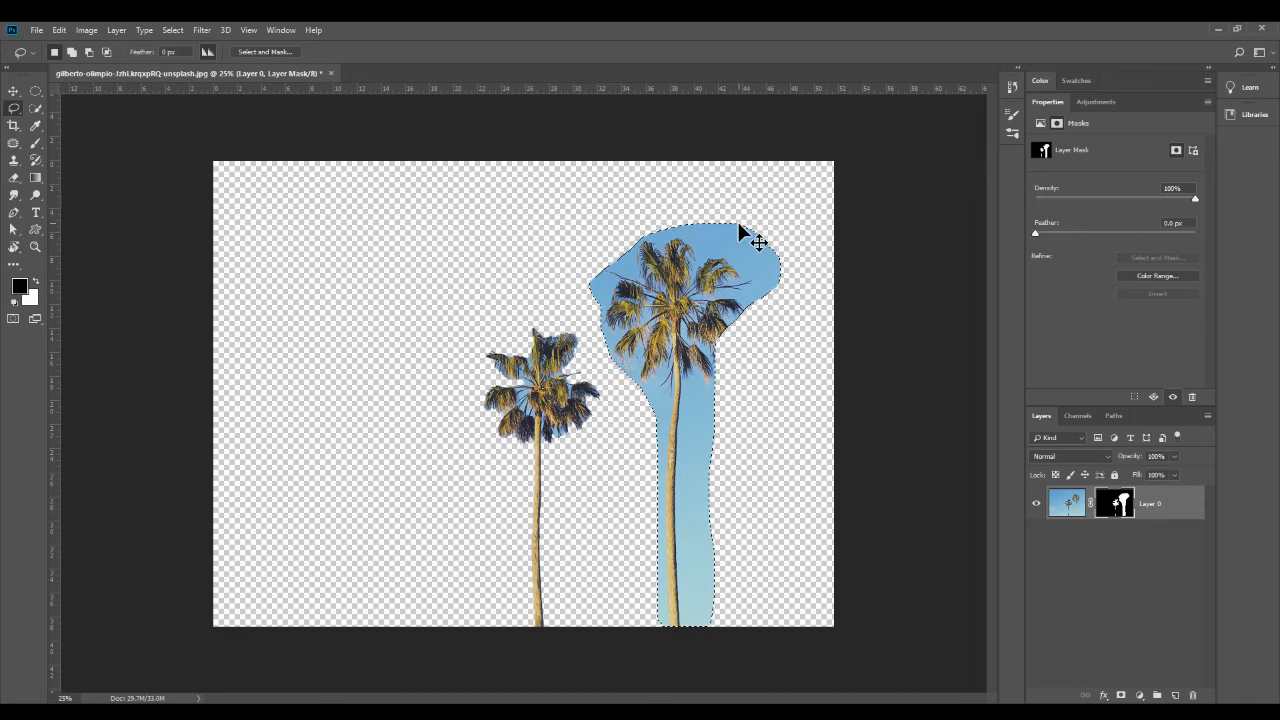
key(alt+BackSpace)
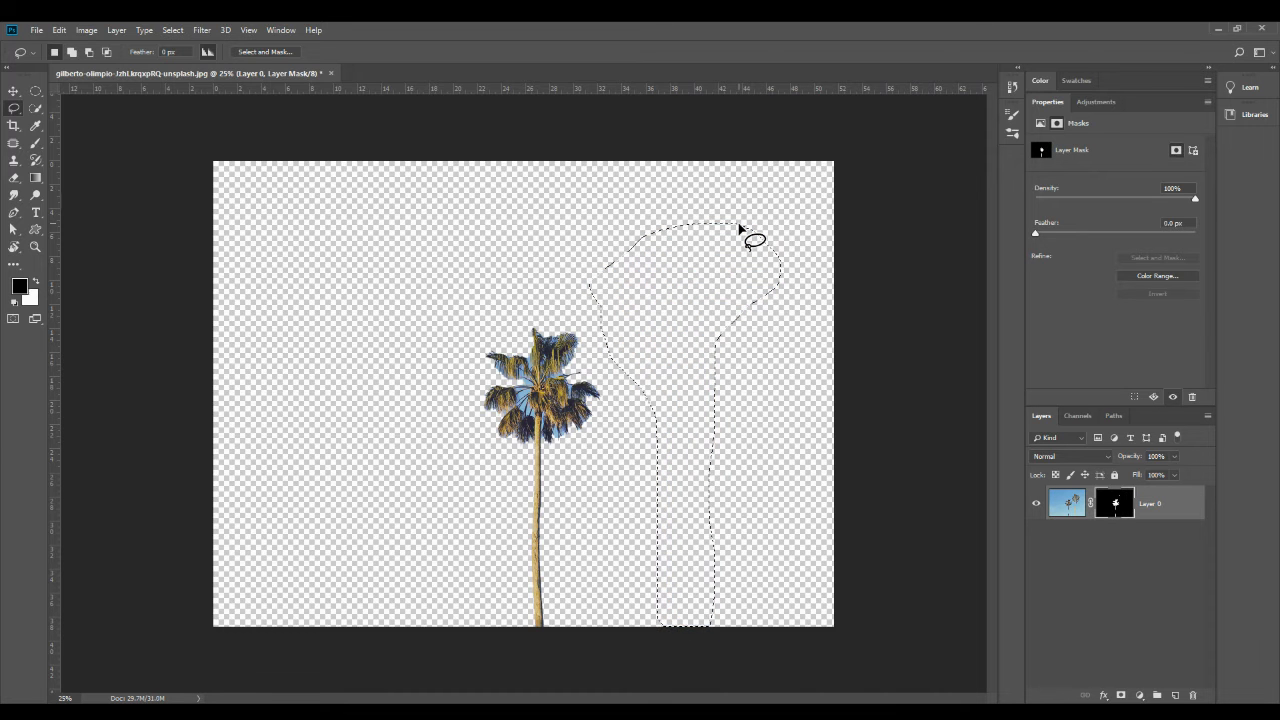
key(ctrl+d)
Examine up close how cleanly the mask cuts out the shorter palm's crown.
key(ctrl+plus)
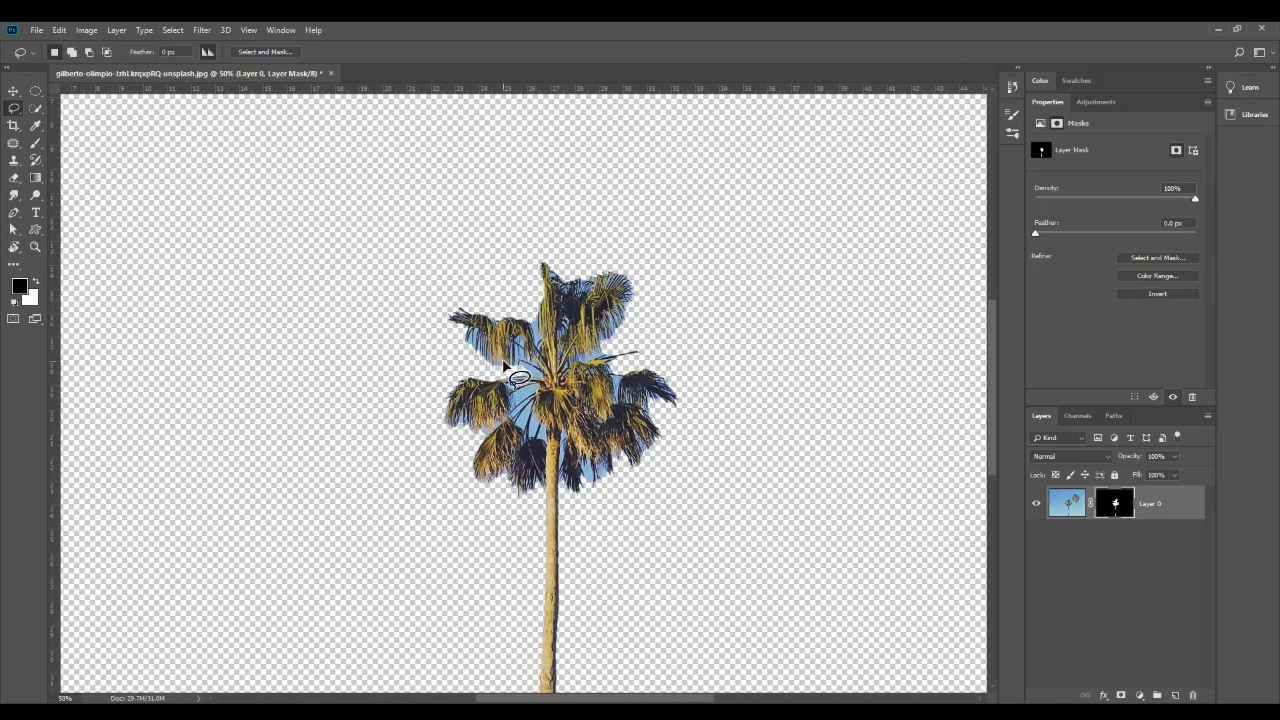
key(ctrl+plus)
key(ctrl+plus)
key(ctrl+plus)
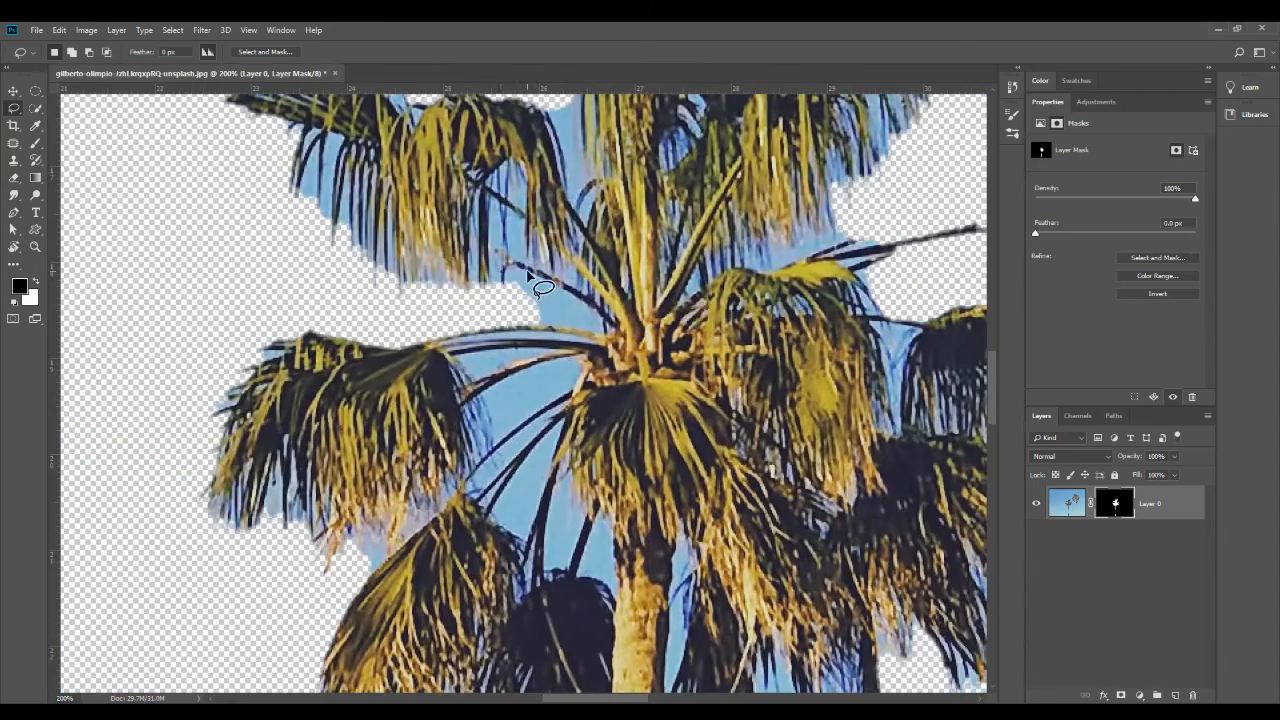
key(ctrl+minus)
key(ctrl+minus)
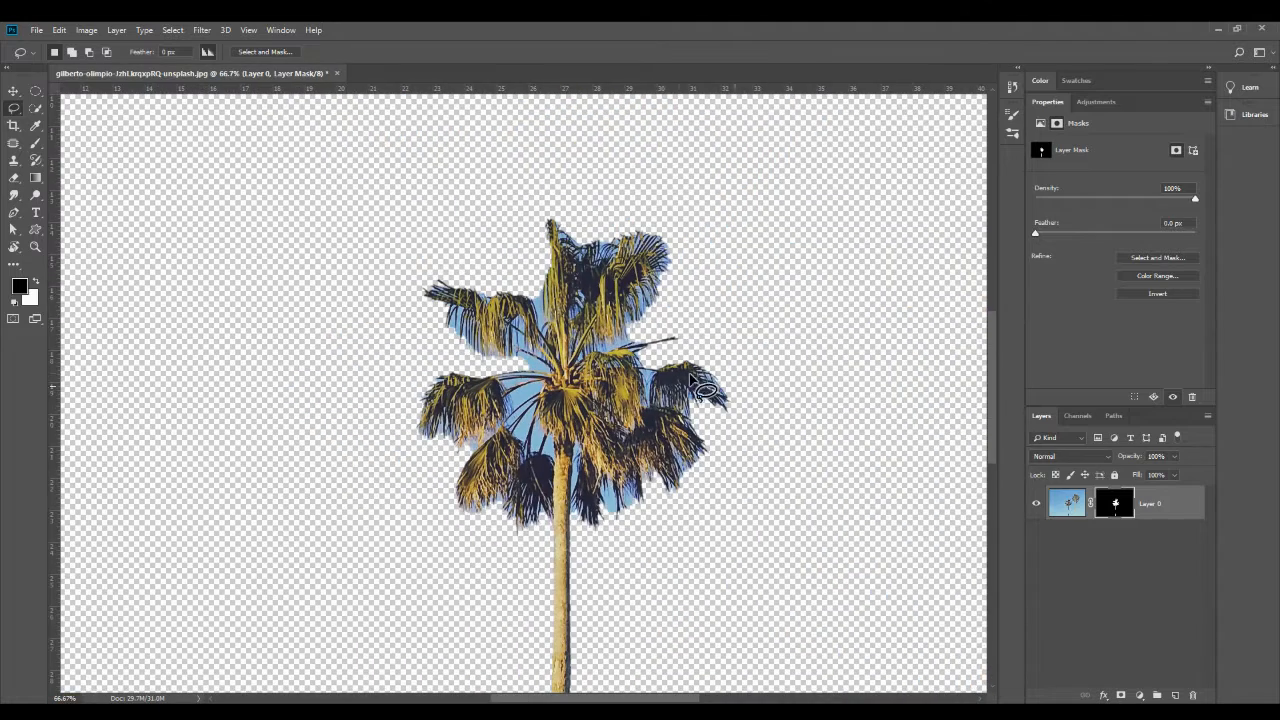
drag(800, 497, 760, 434)
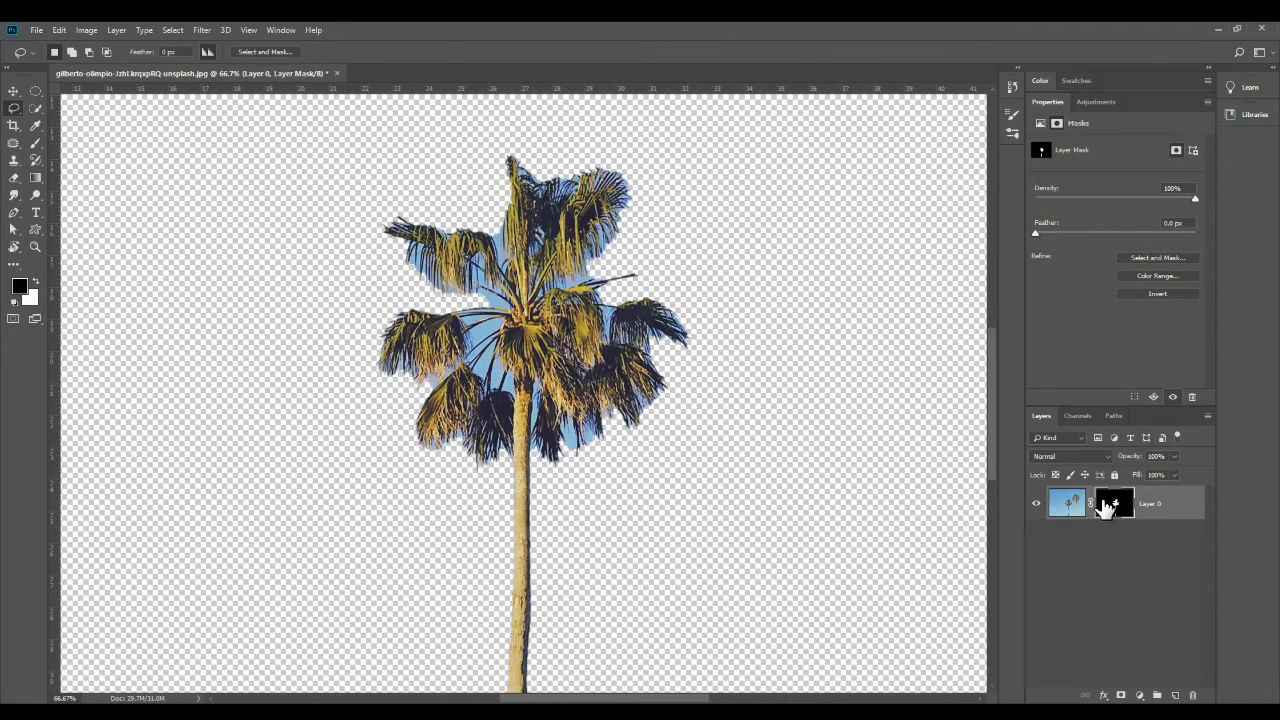
Target the layer's image instead of its mask and start a Color Range selection.
click(1064, 505)
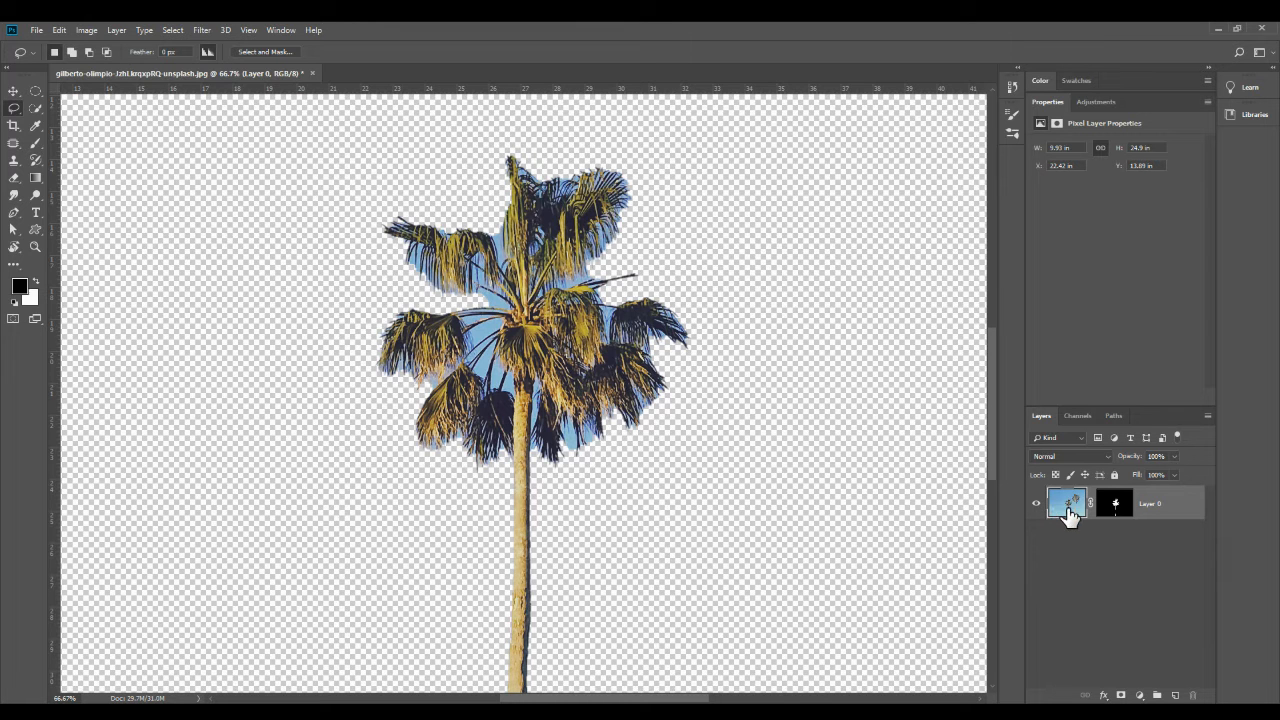
click(1116, 512)
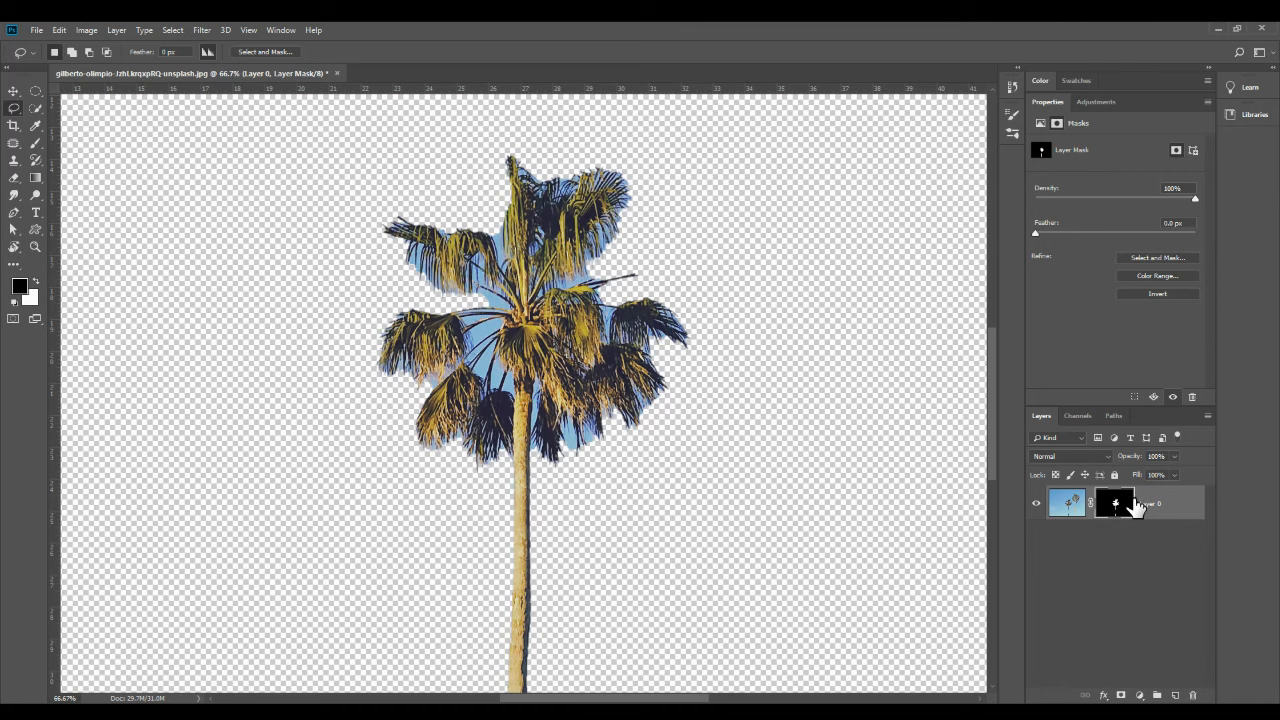
click(1064, 508)
click(1114, 510)
click(1065, 510)
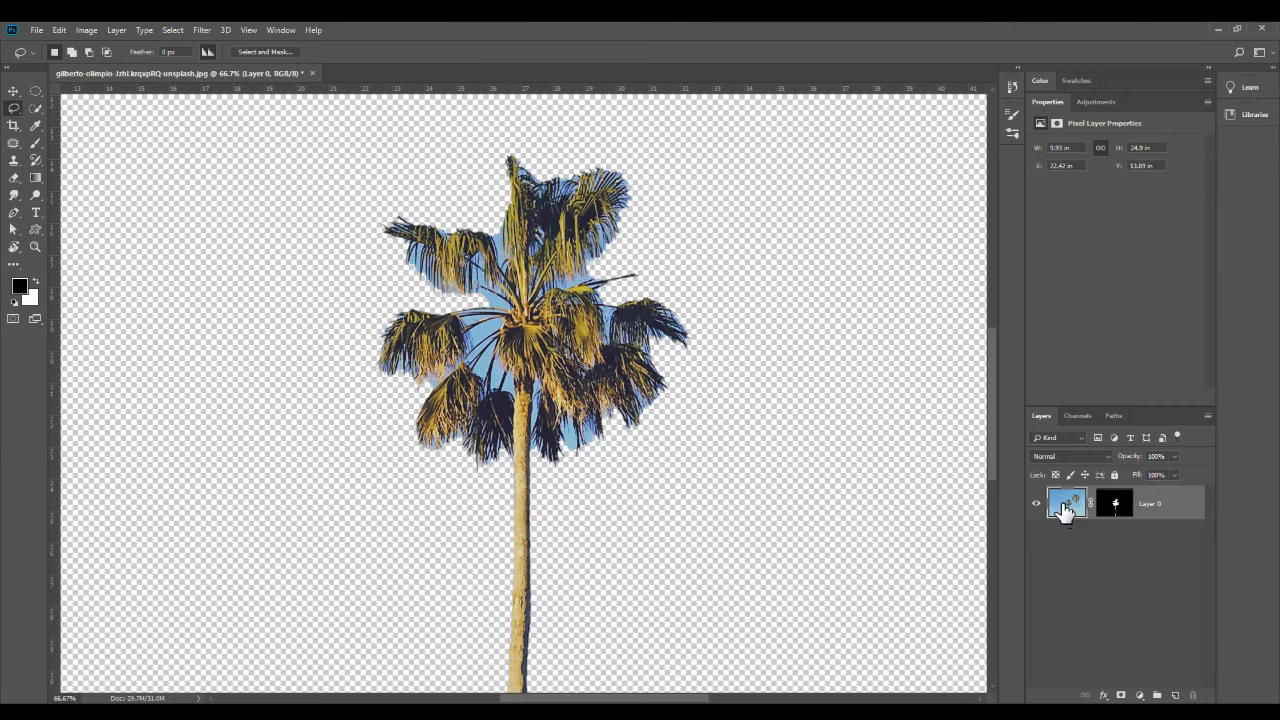
click(174, 30)
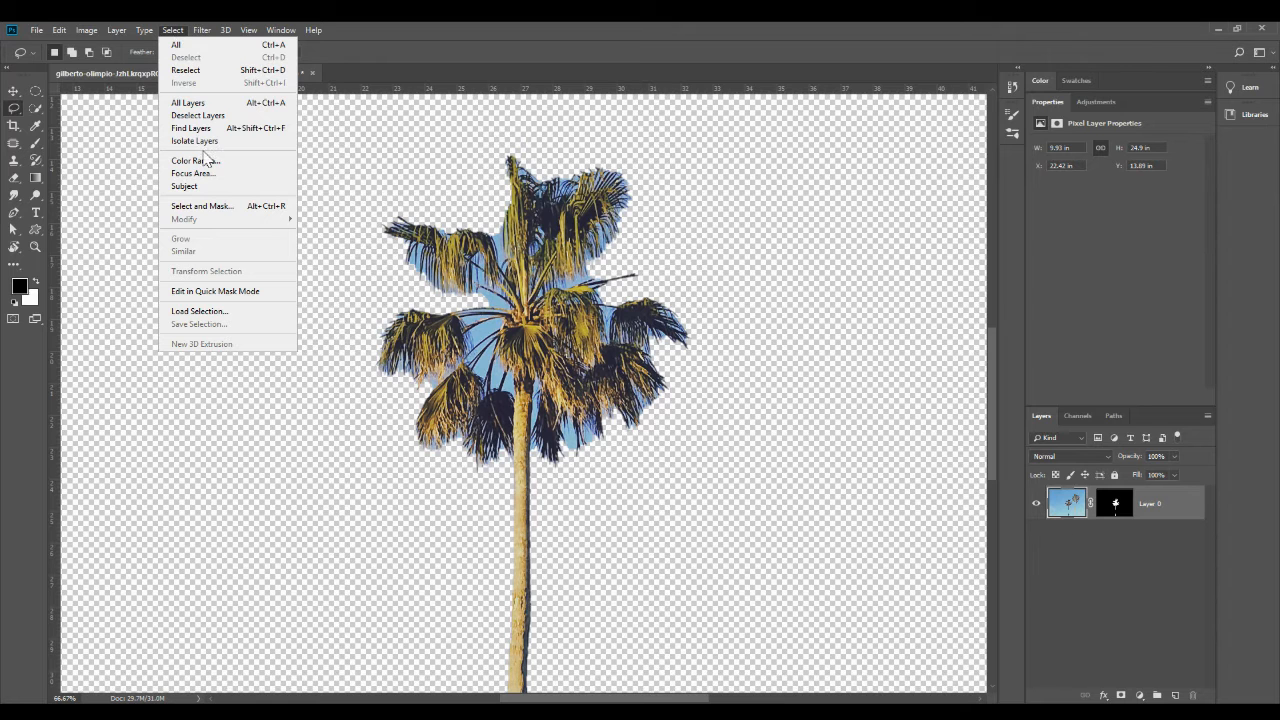
click(200, 161)
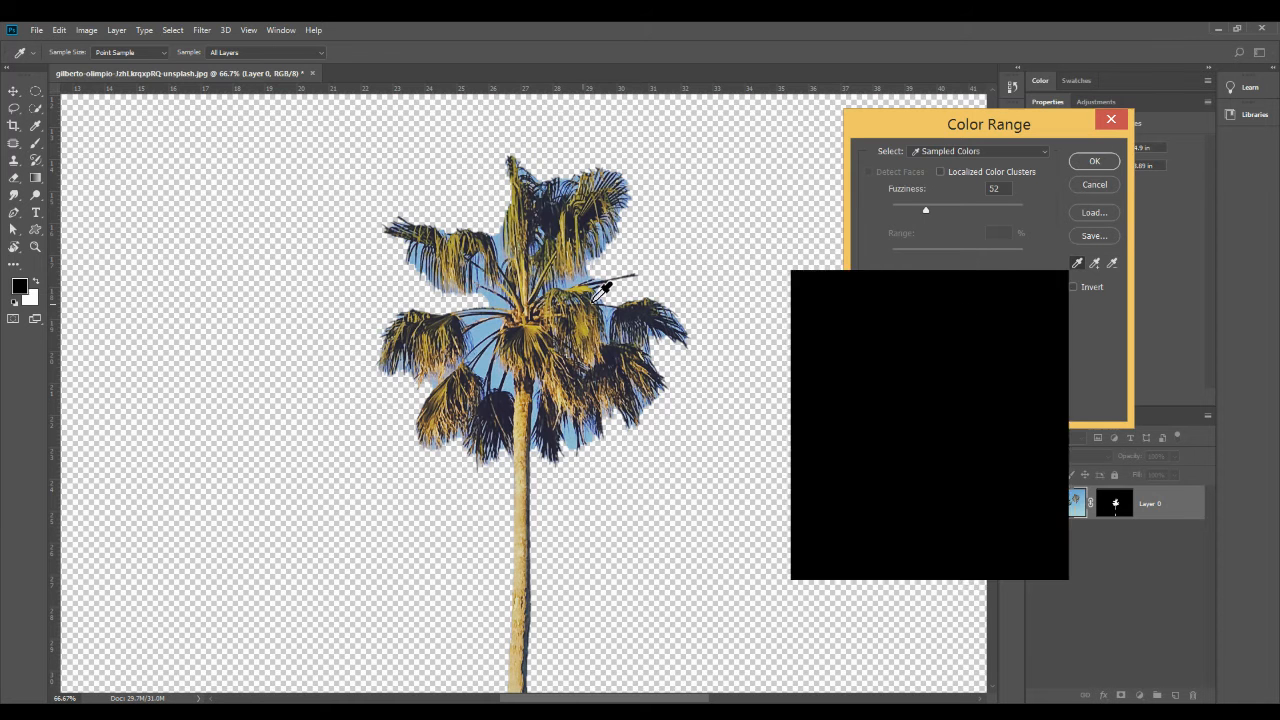
Sample colours in the palm's crown, ending with the blue sky between the fronds as the Color Range colour.
click(497, 318)
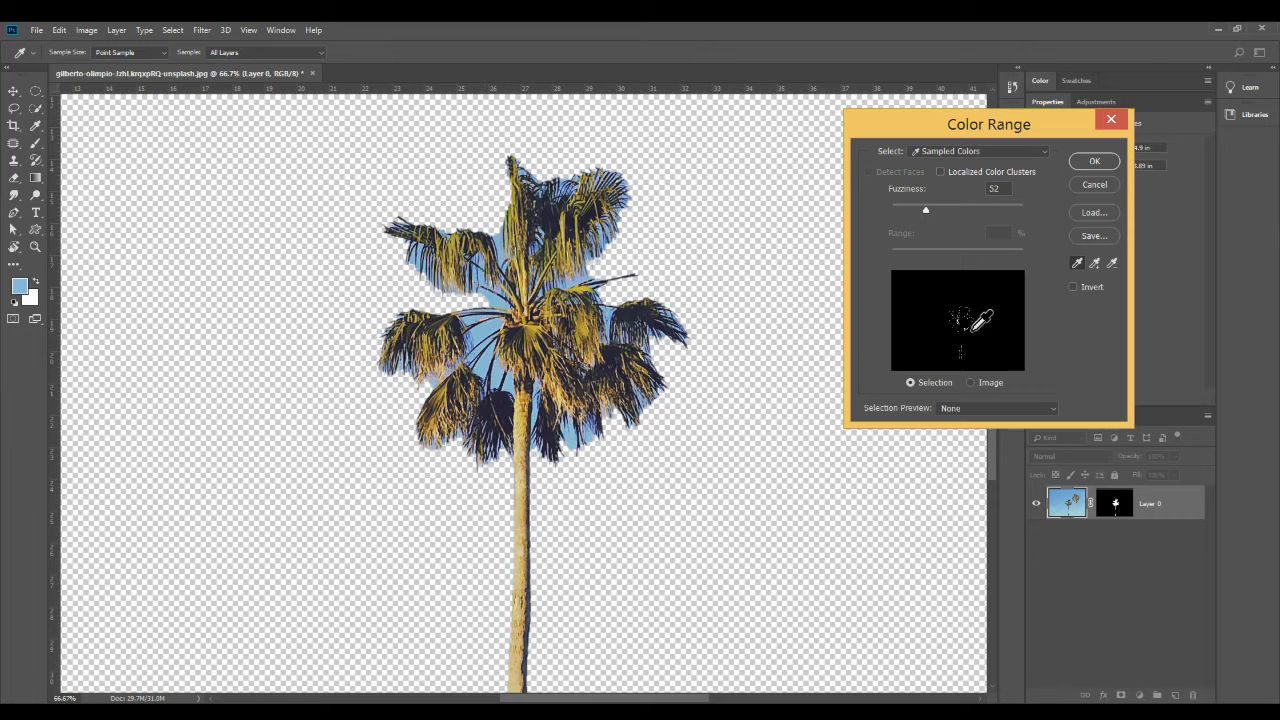
click(530, 338)
click(556, 260)
click(559, 246)
click(547, 218)
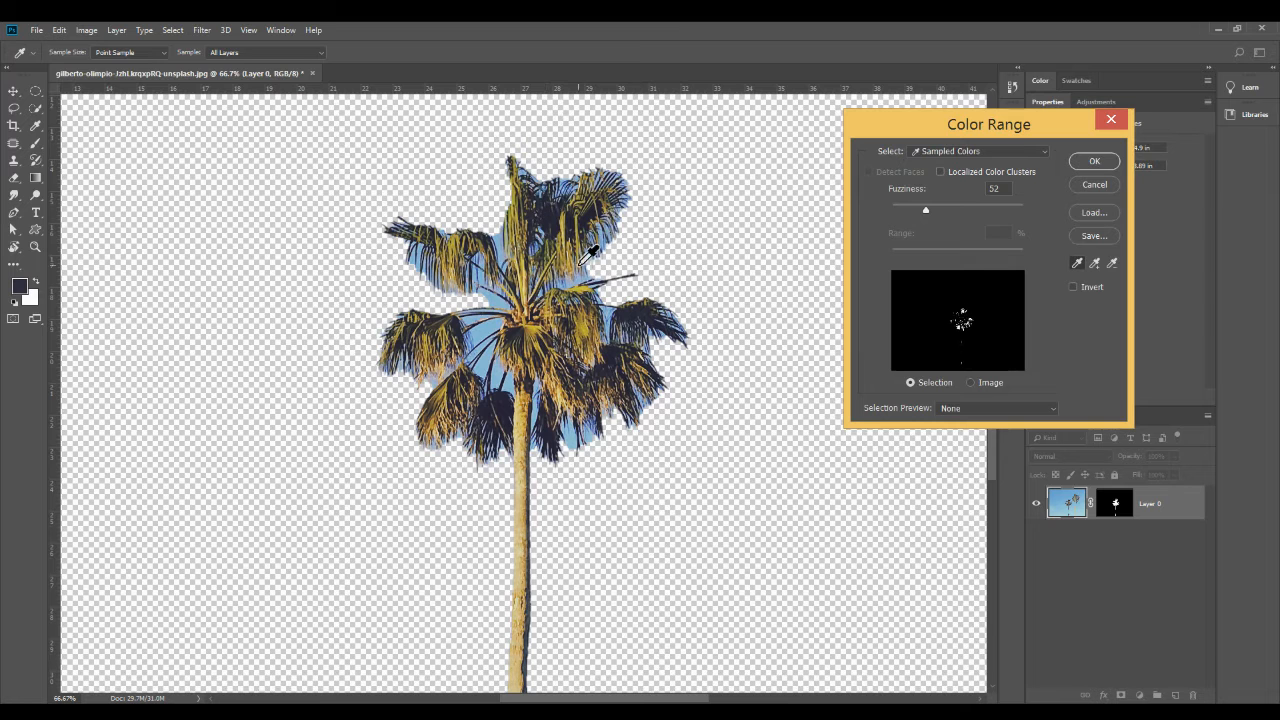
click(612, 324)
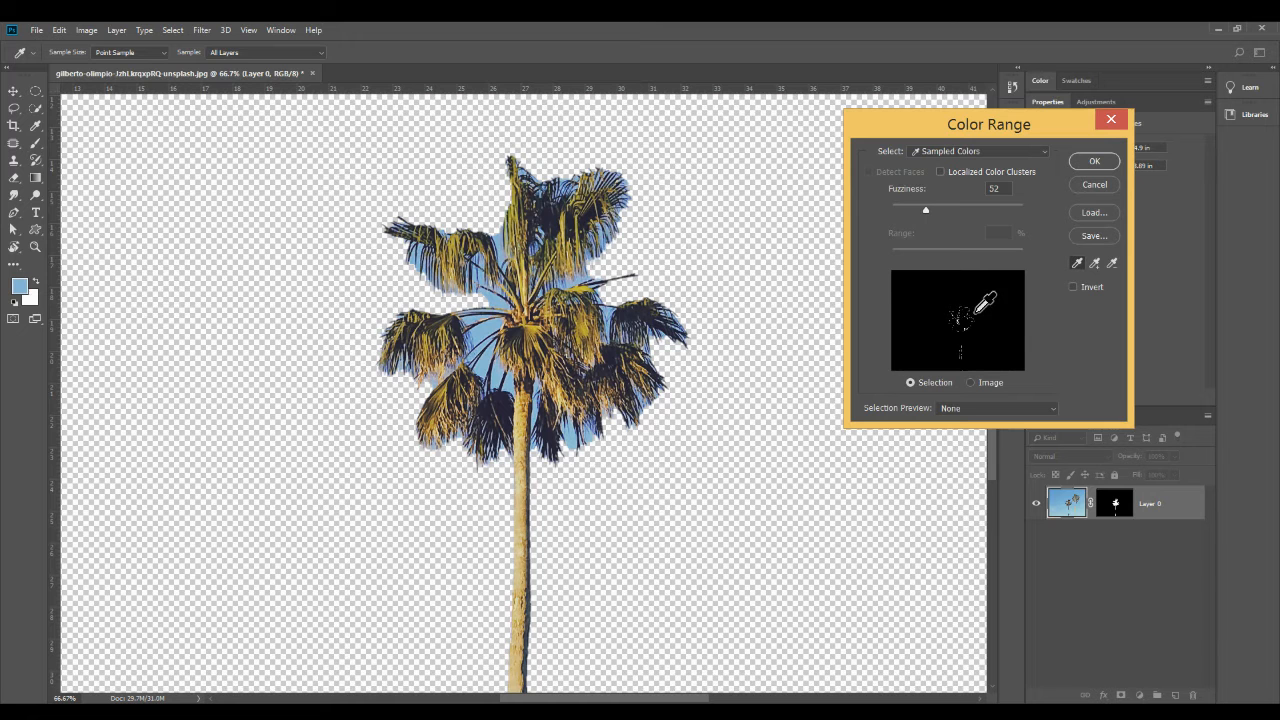
Adjust the Color Range fuzziness to 72 and create the selection of the sampled sky blue.
drag(580, 537, 509, 272)
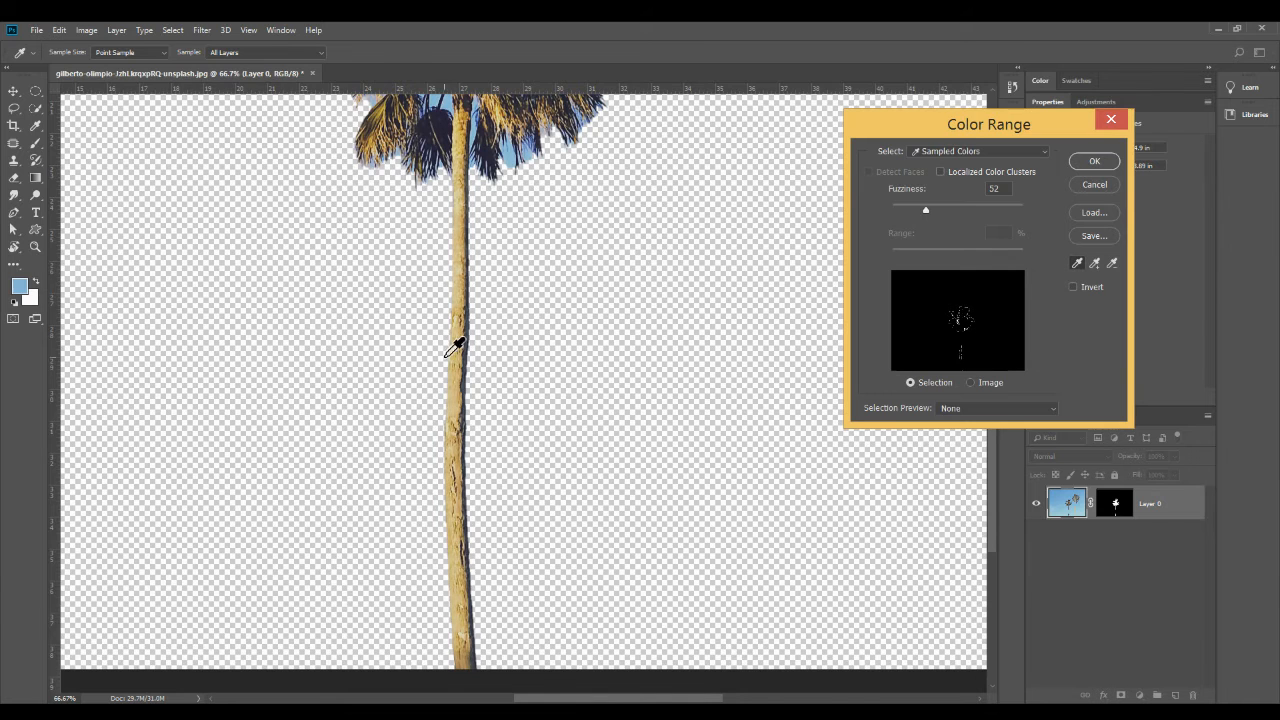
drag(666, 300, 700, 543)
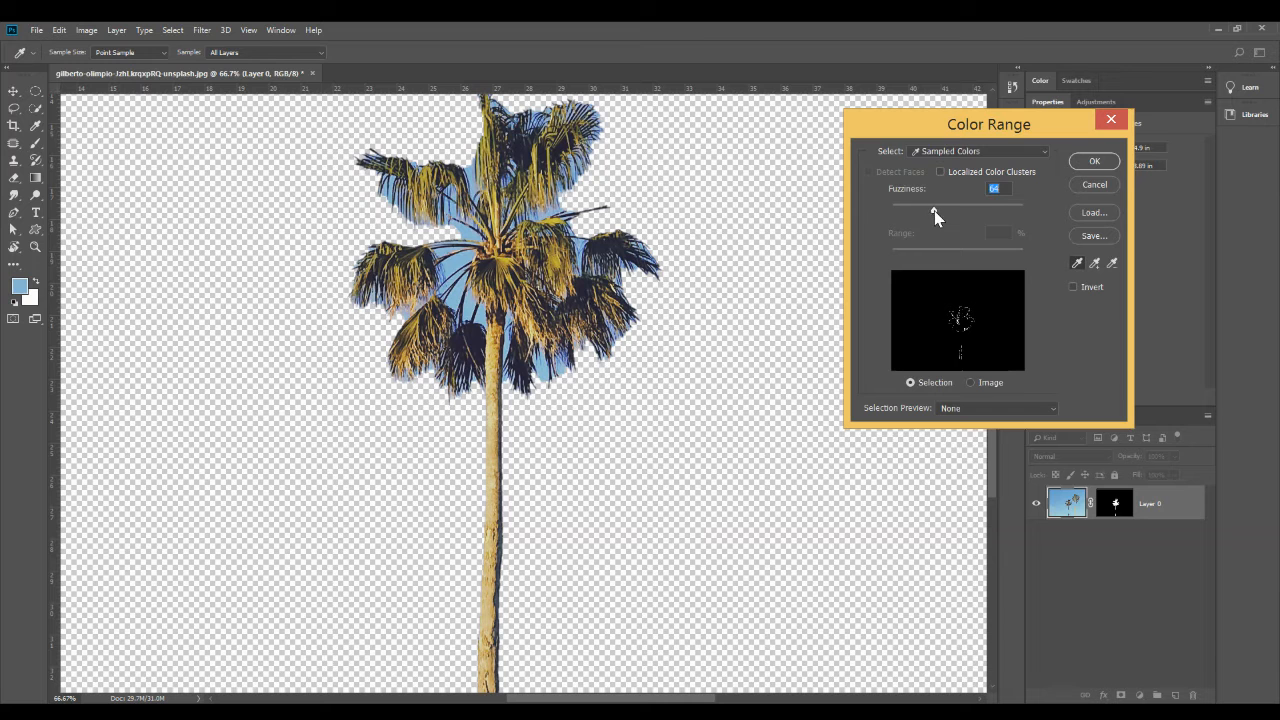
mouse_move(942, 207)
mouse_down()
mouse_move(1014, 202)
mouse_move(921, 211)
mouse_up()
drag(923, 210, 1013, 205)
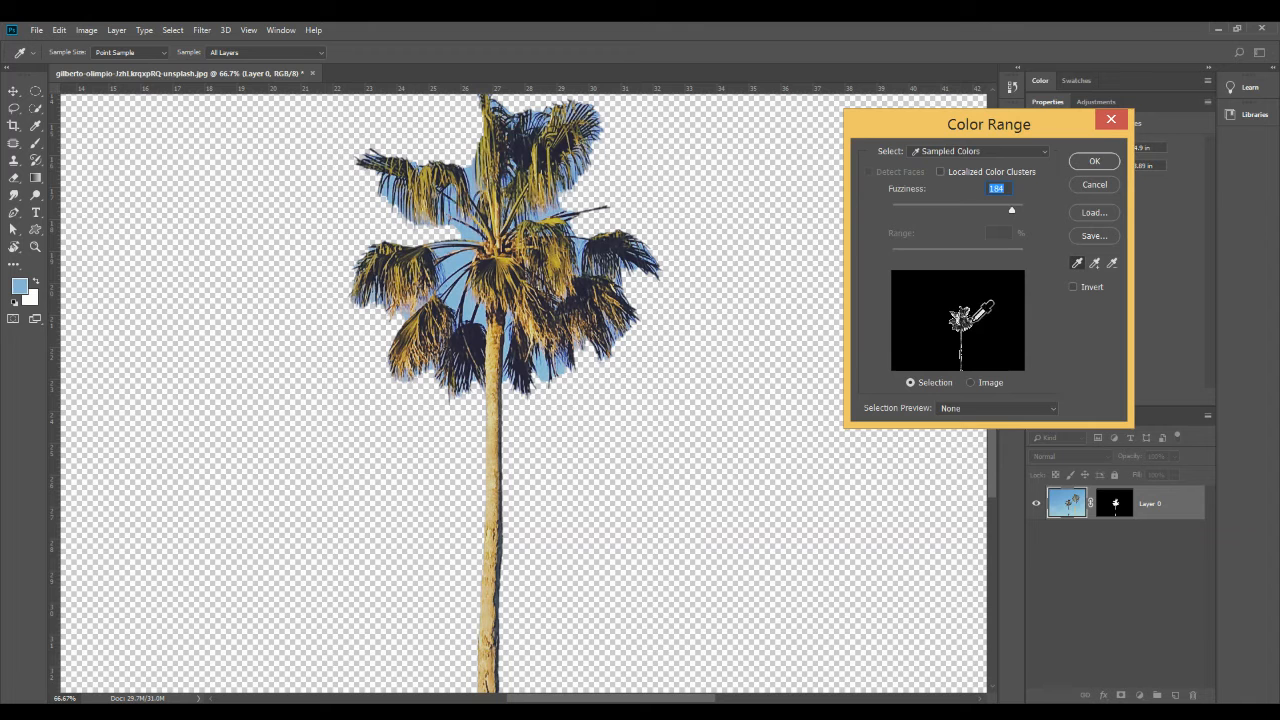
drag(1012, 208, 960, 208)
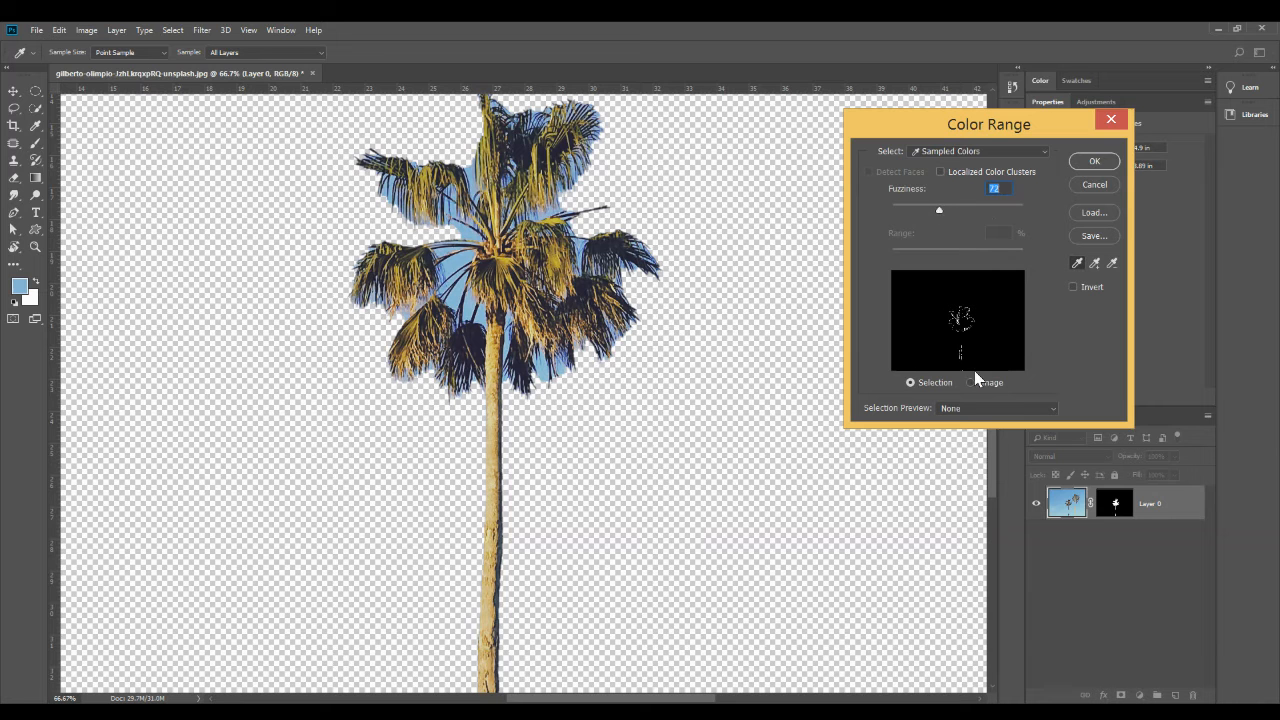
click(1090, 160)
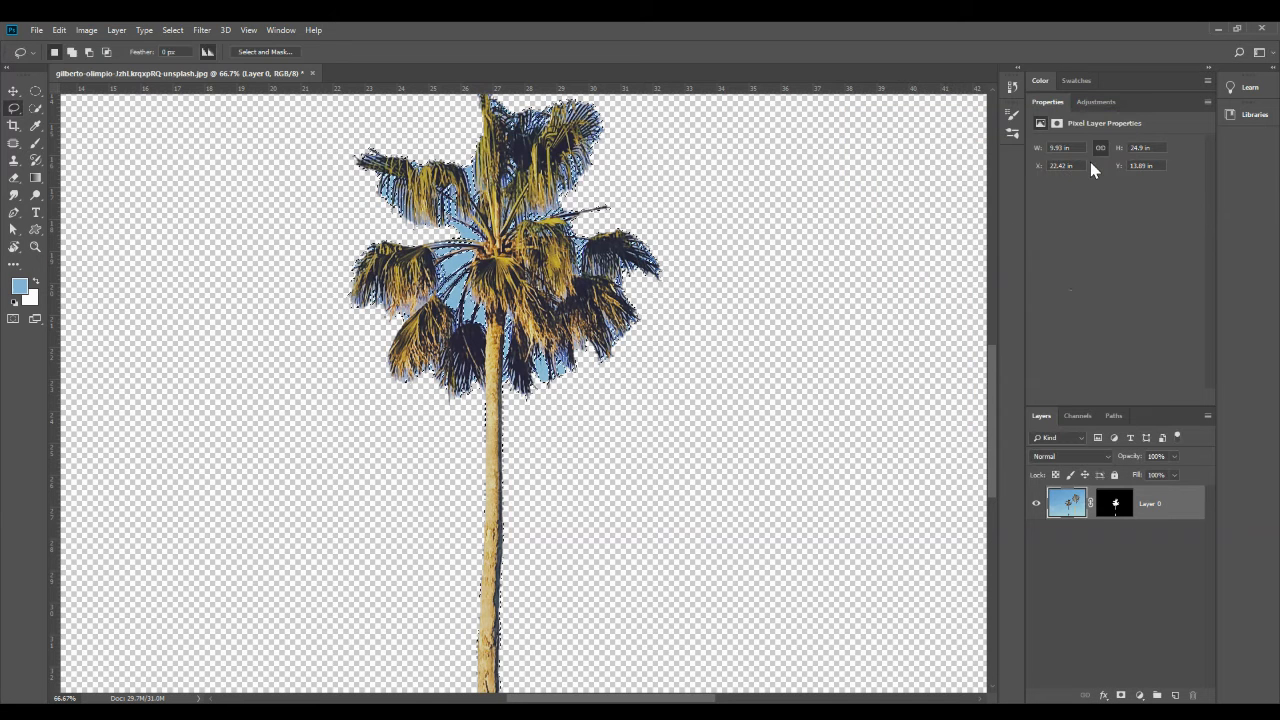
Paint black on the layer mask with the Brush at 63% opacity over the selected sky in the palm's crown.
click(1112, 505)
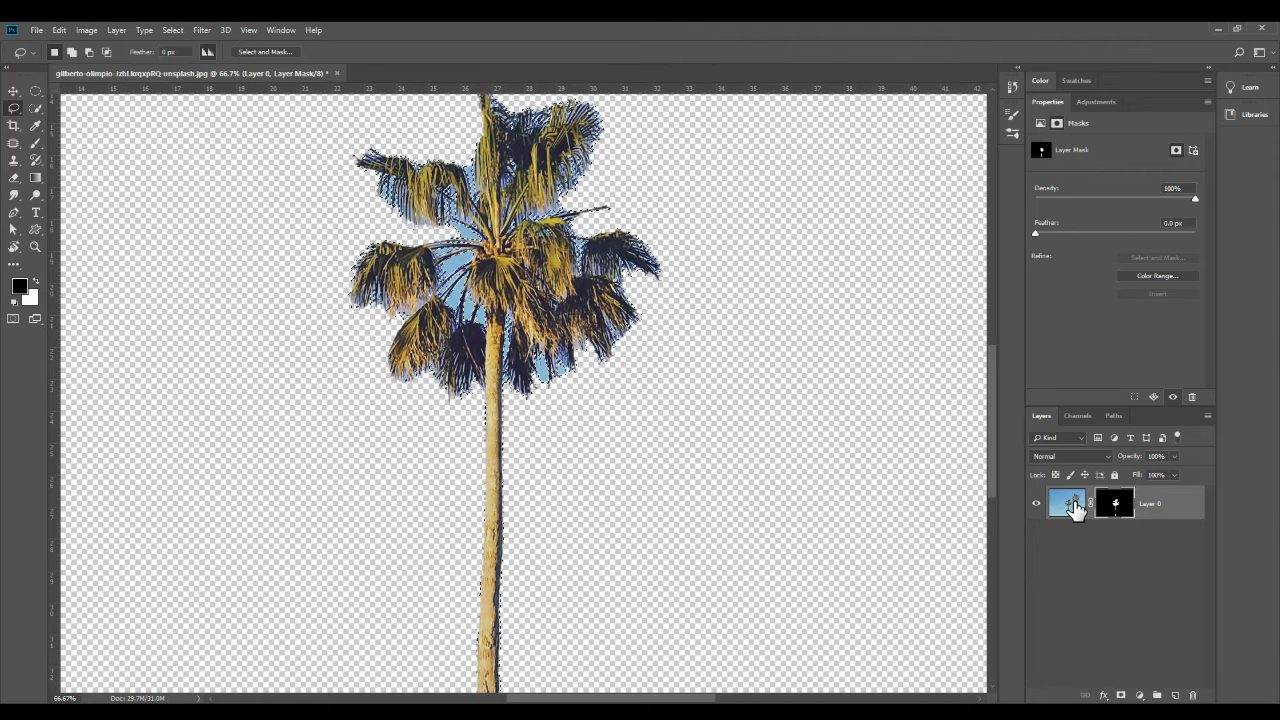
click(1068, 505)
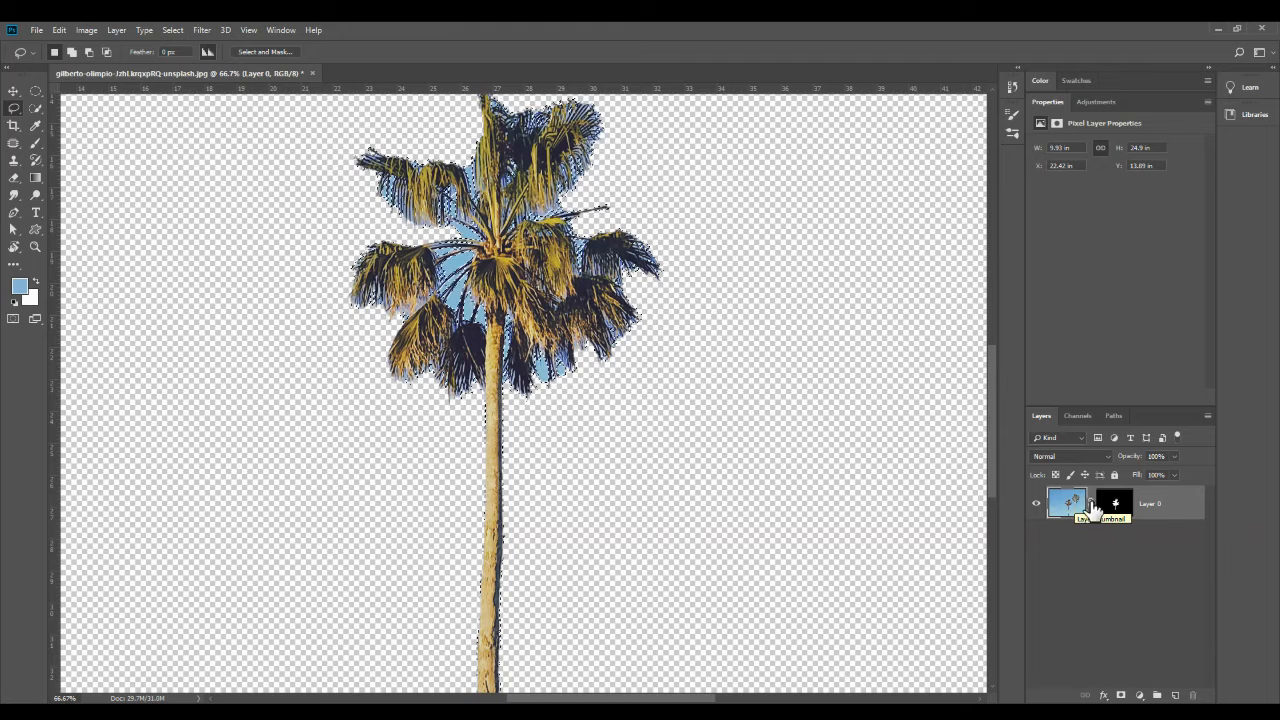
click(1115, 510)
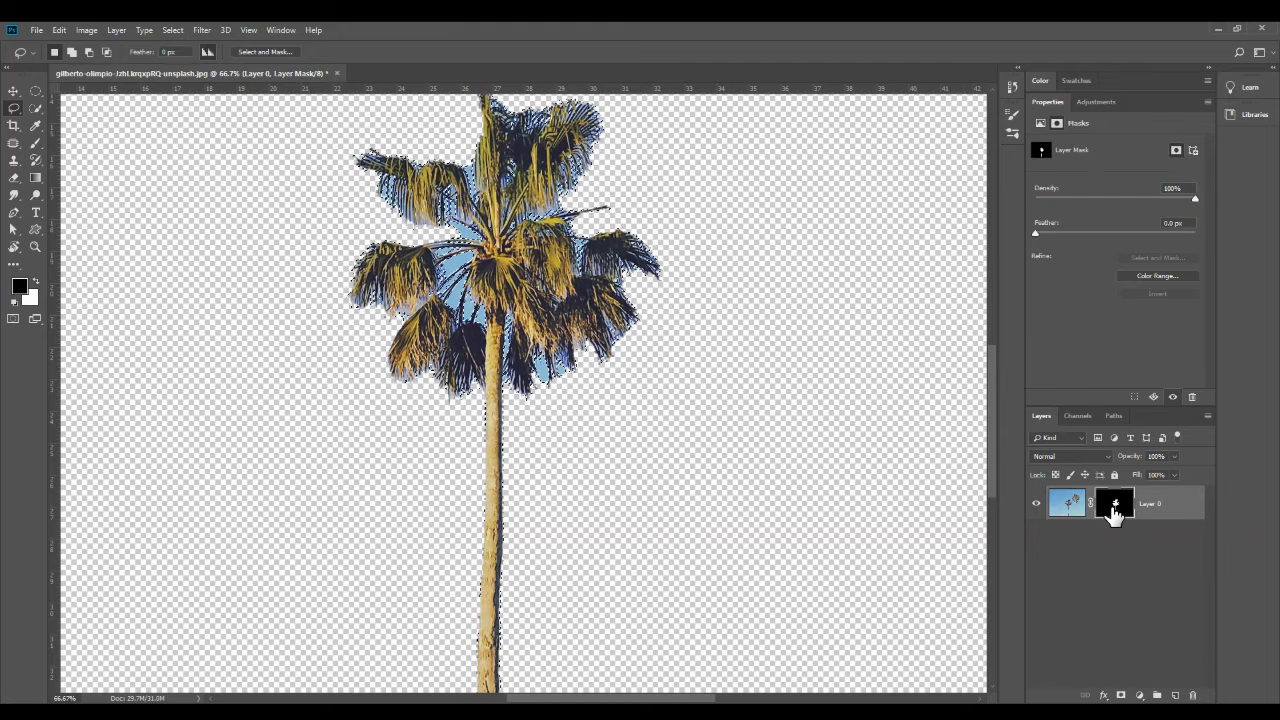
click(35, 143)
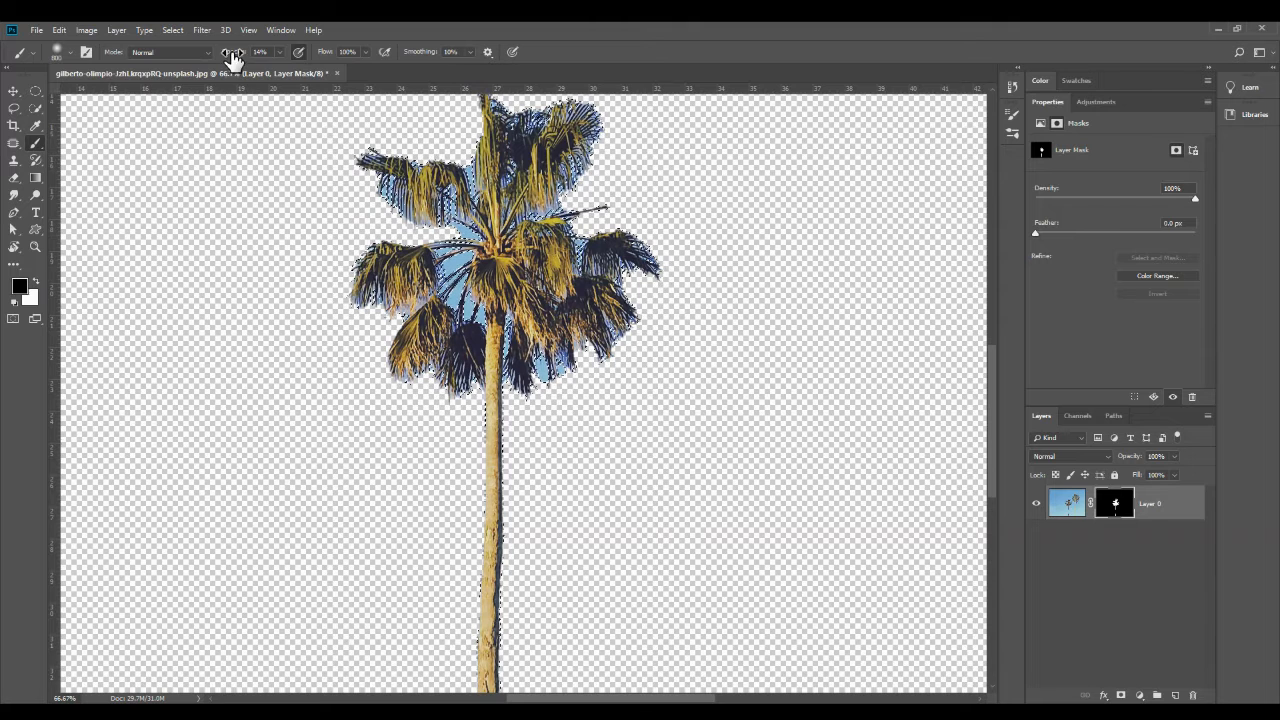
click(279, 53)
click(521, 214)
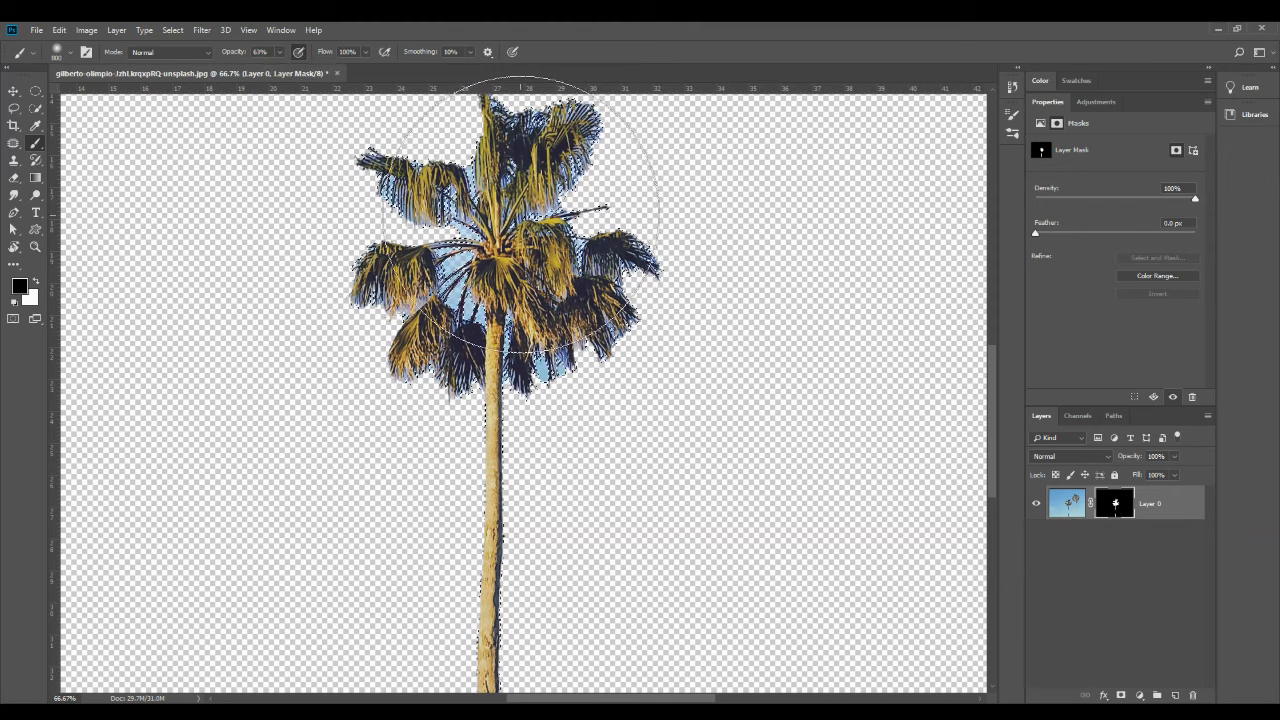
mouse_move(466, 235)
mouse_down()
mouse_move(423, 252)
mouse_move(447, 304)
mouse_move(497, 332)
mouse_move(585, 326)
mouse_move(607, 272)
mouse_up()
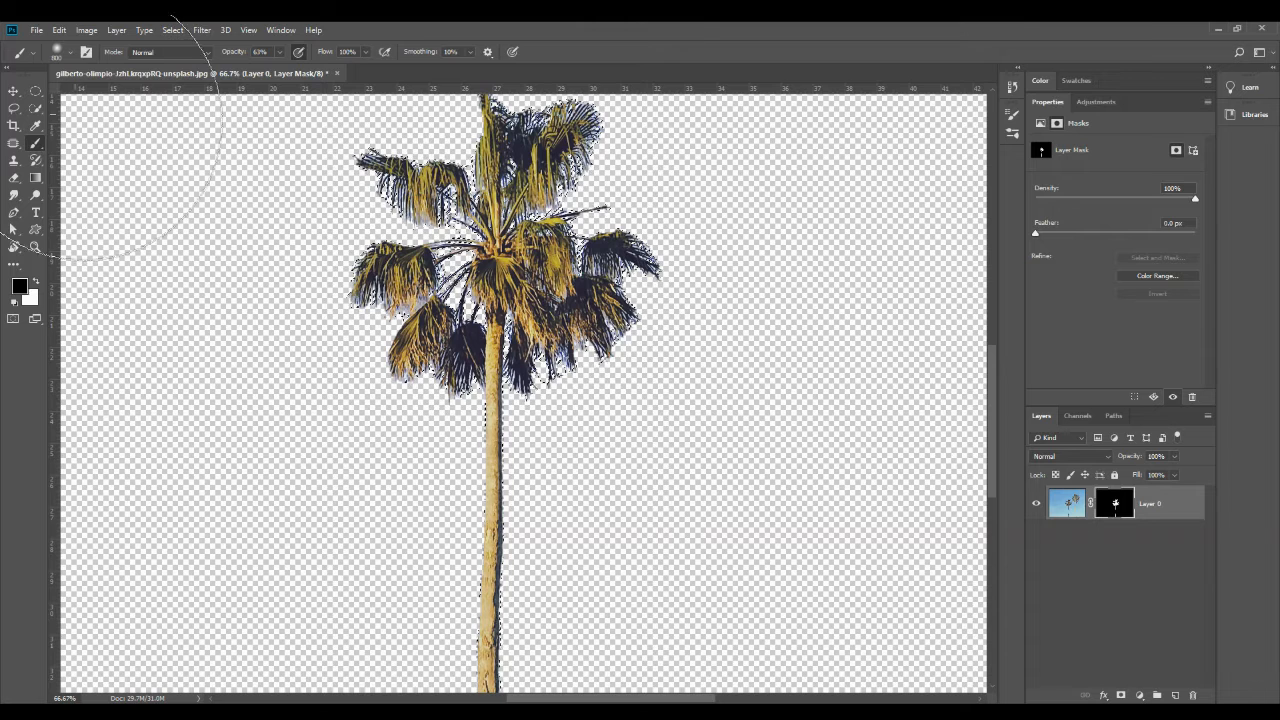
Clear the Color Range selection around the palm's crown.
click(59, 31)
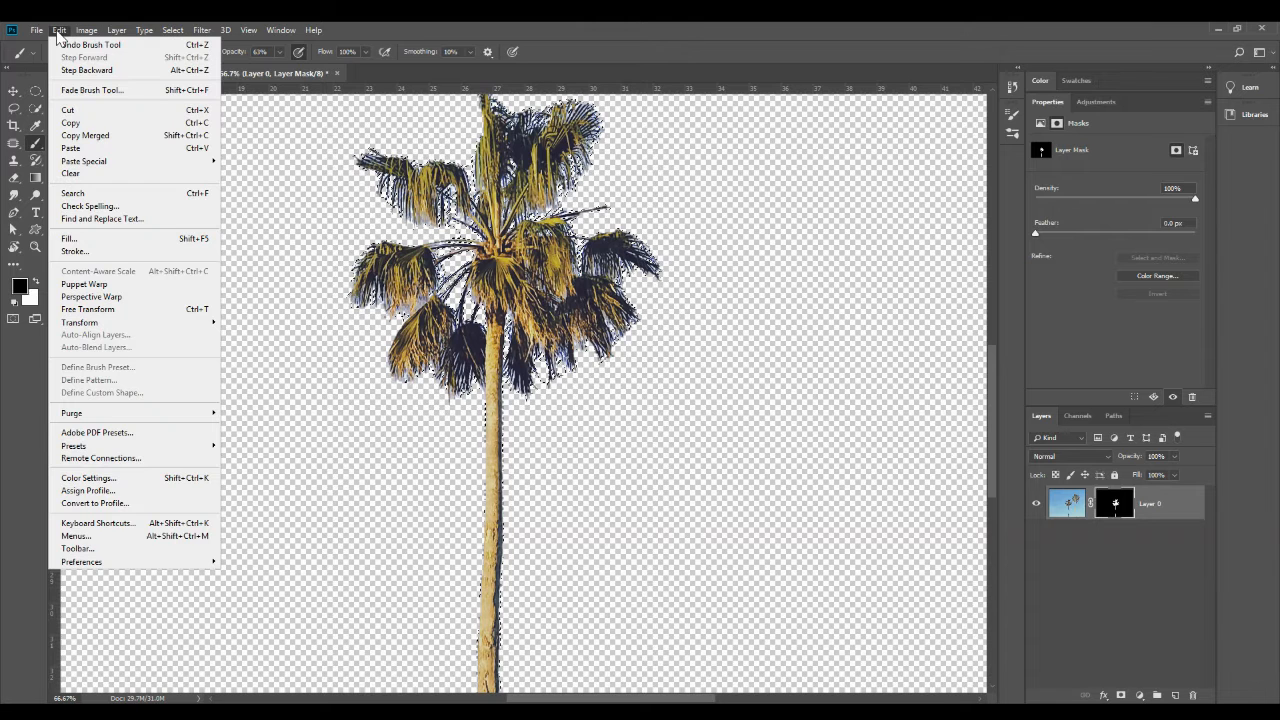
mouse_move(189, 38)
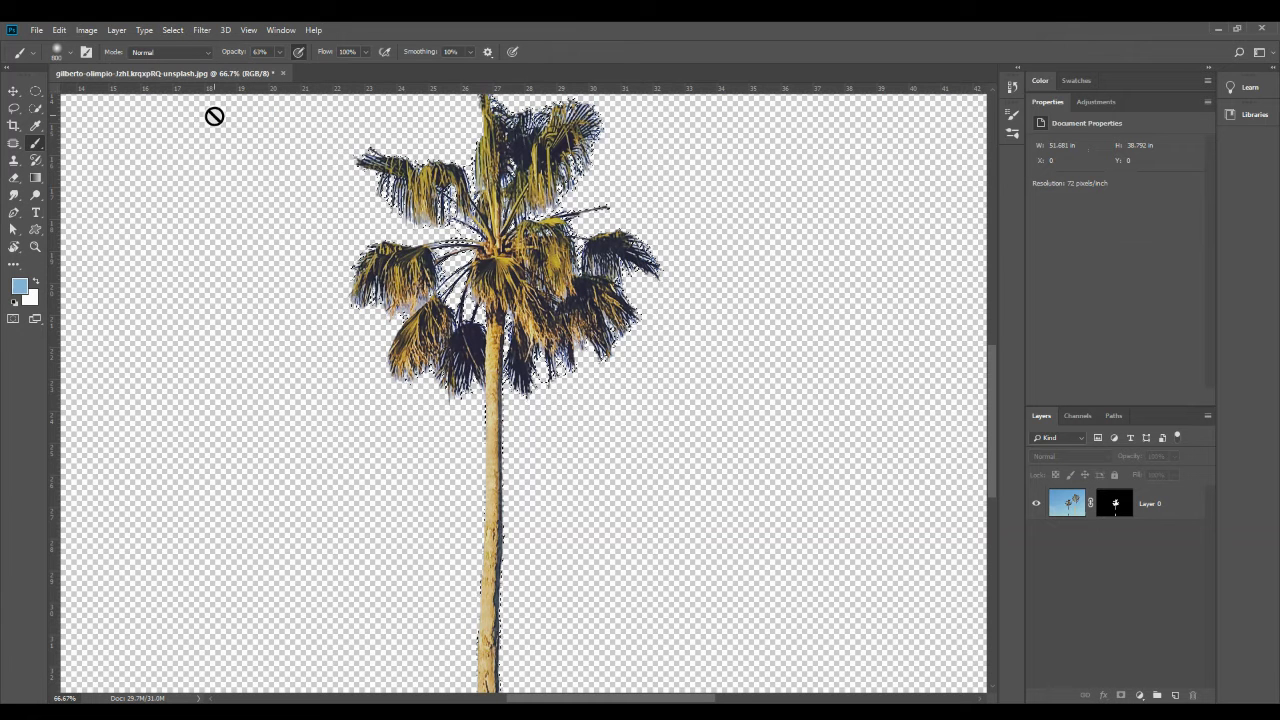
click(13, 107)
key(ctrl+d)
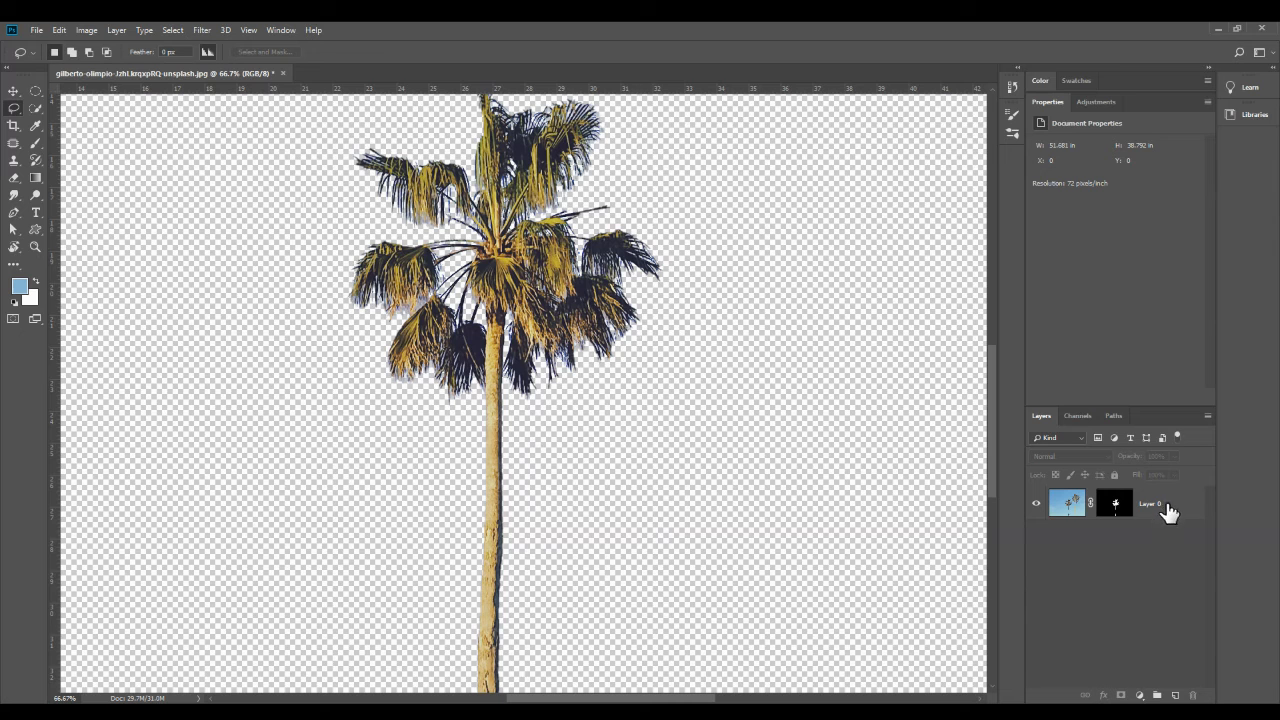
click(88, 30)
click(89, 30)
click(66, 30)
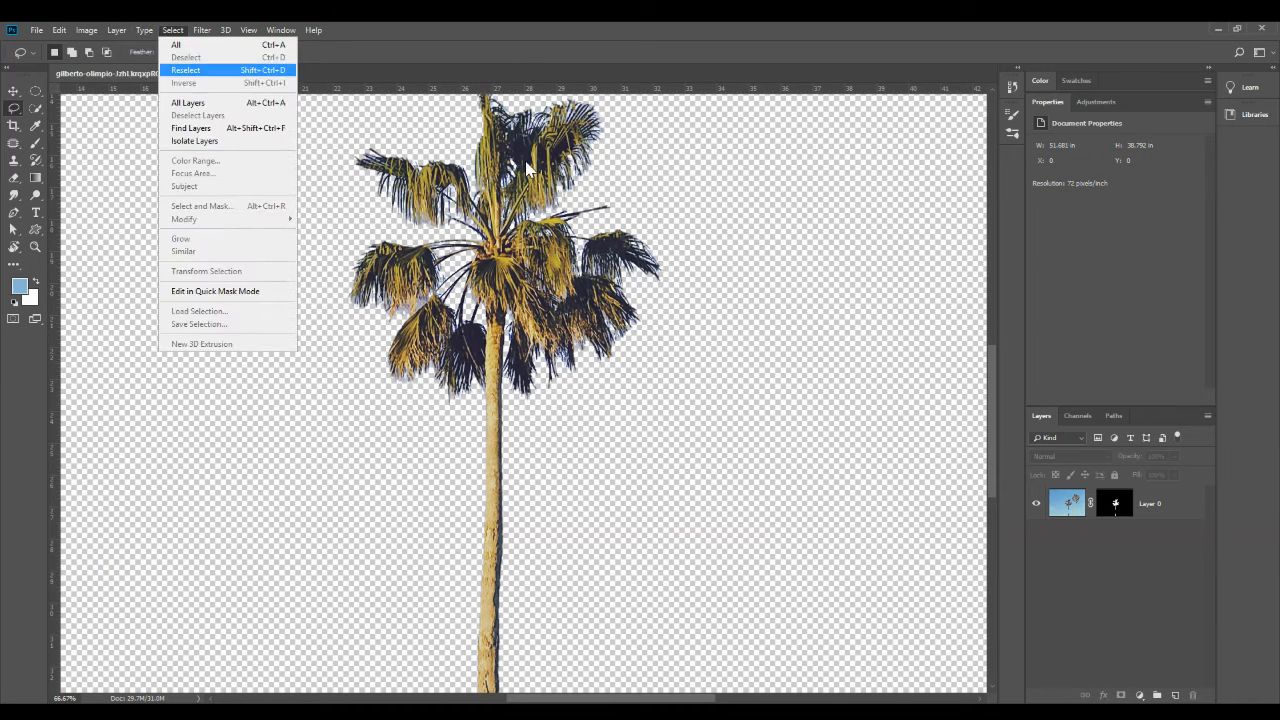
click(36, 113)
click(35, 110)
click(543, 200)
click(630, 293)
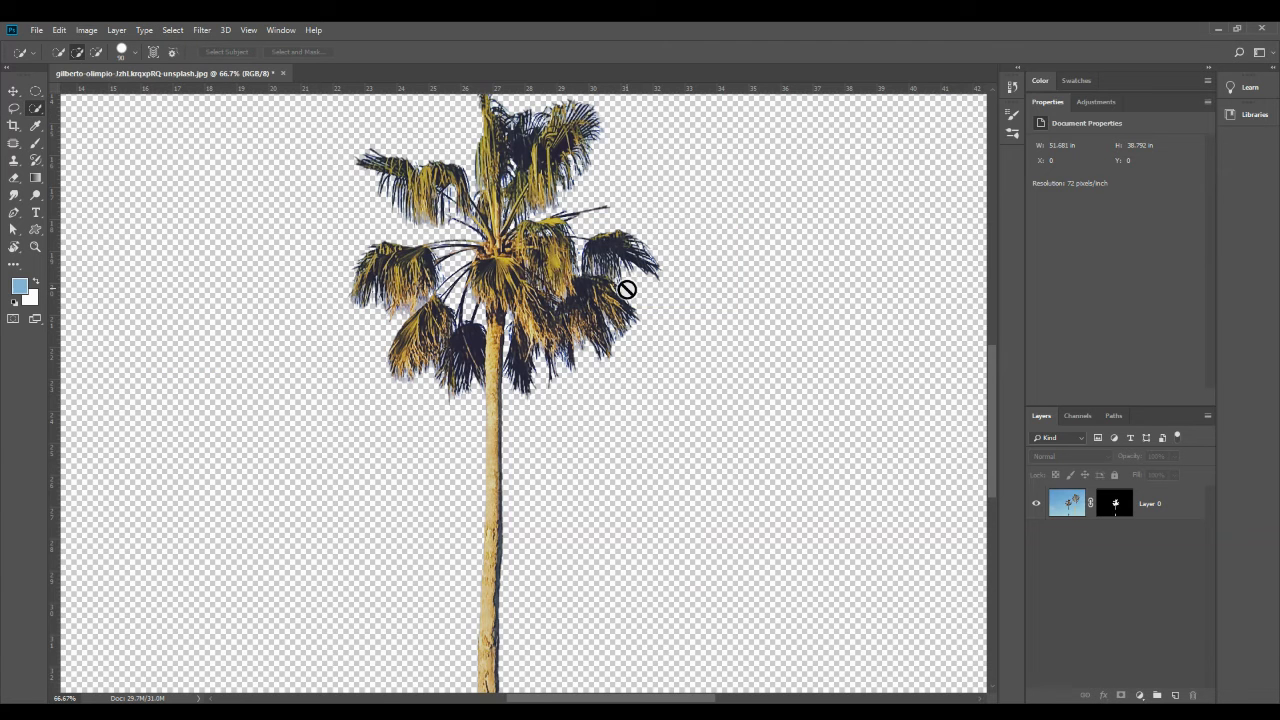
click(13, 108)
mouse_move(505, 158)
mouse_down()
mouse_move(434, 158)
mouse_move(548, 352)
mouse_move(343, 184)
mouse_up()
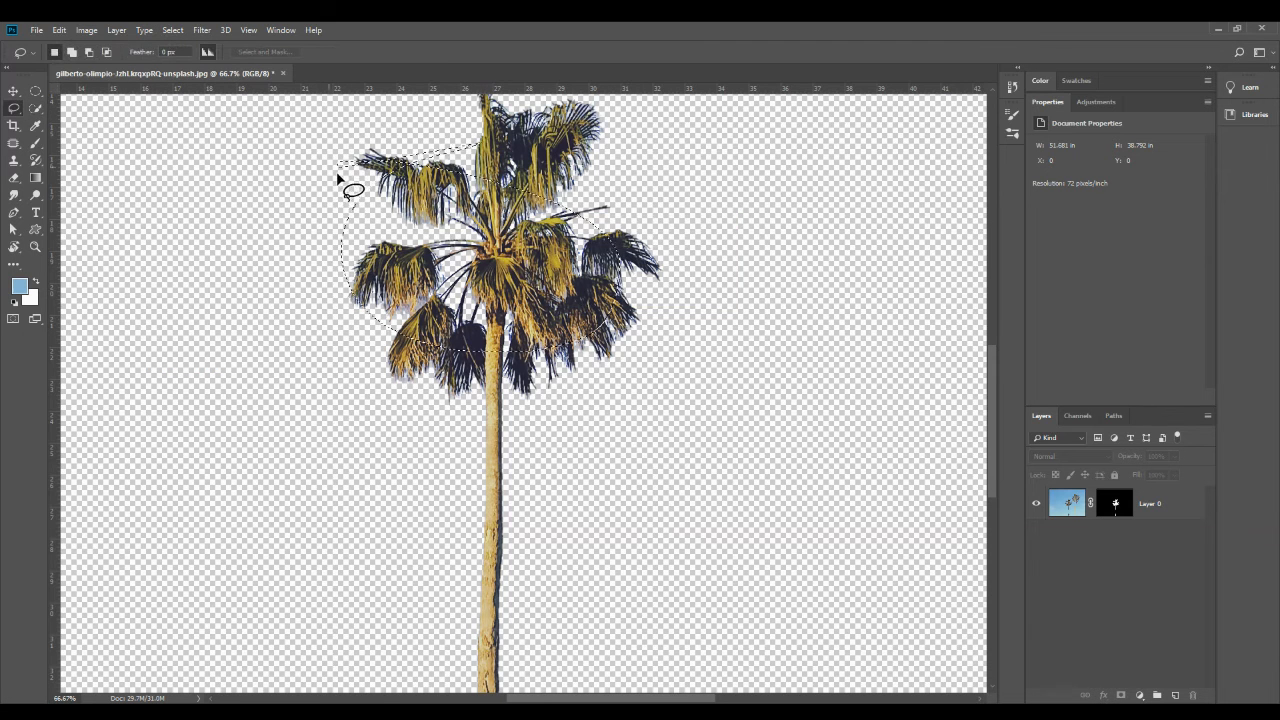
click(87, 30)
mouse_move(164, 36)
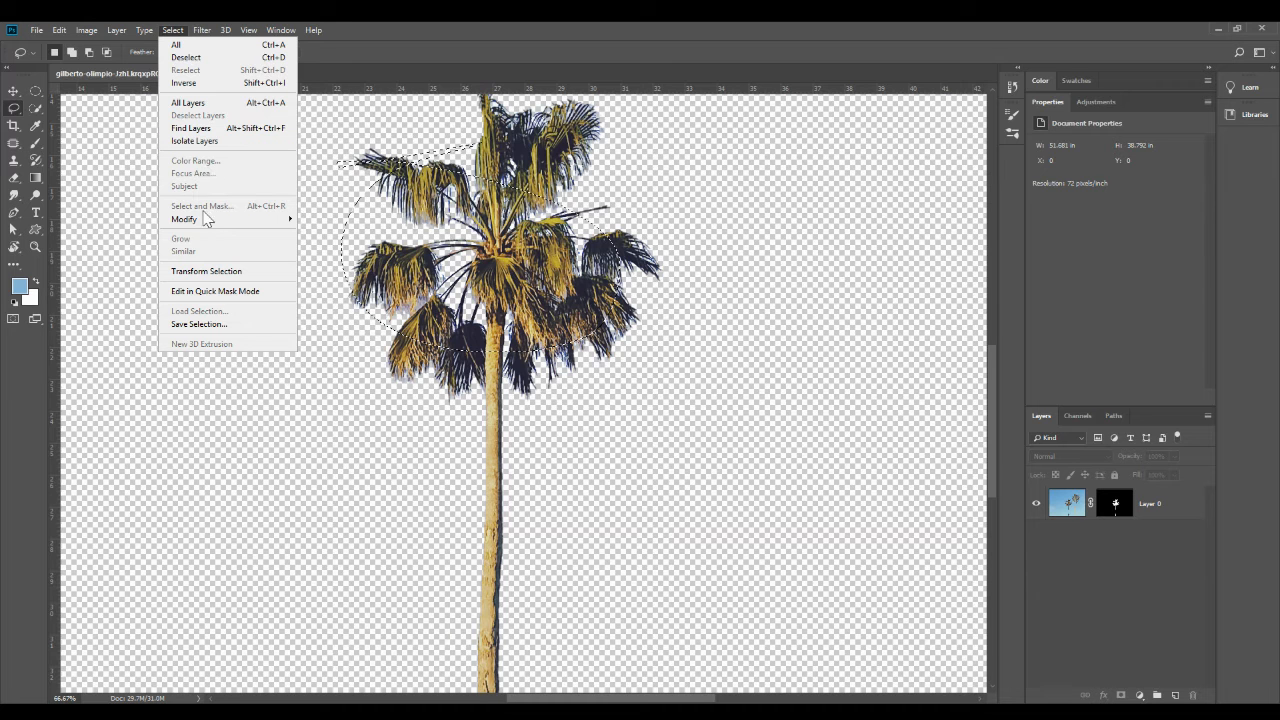
mouse_move(55, 34)
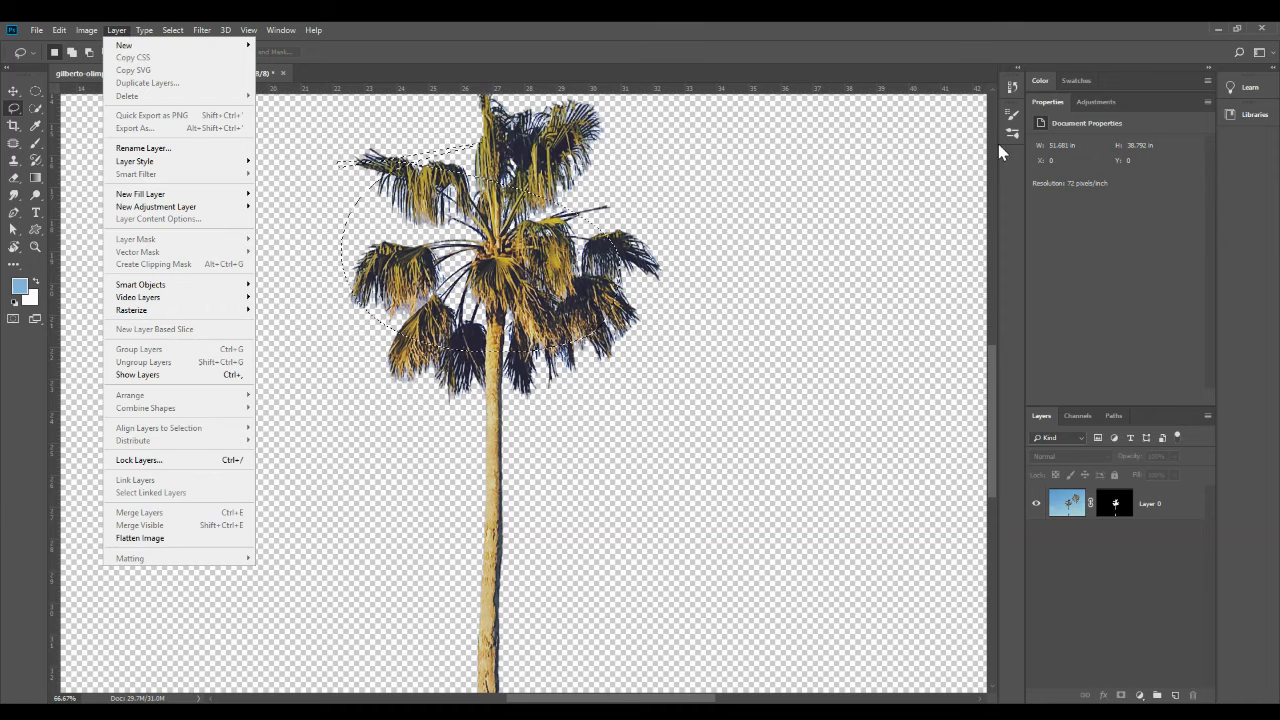
click(860, 165)
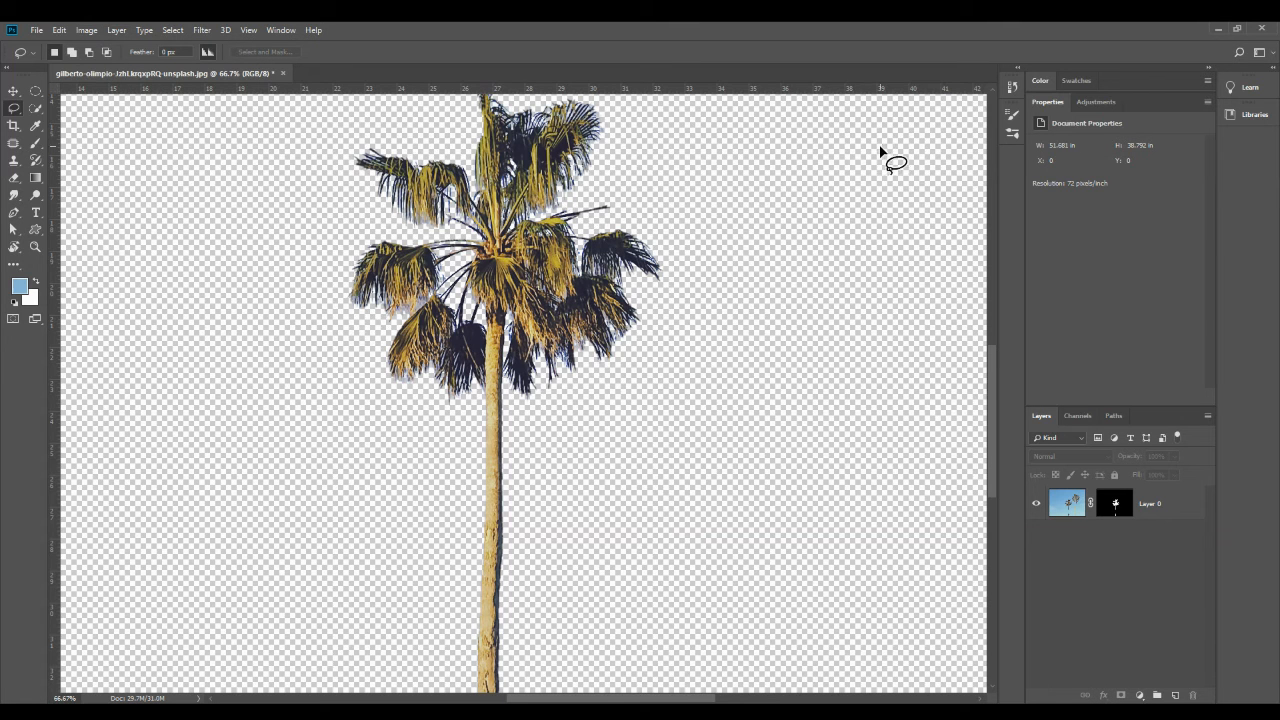
click(36, 92)
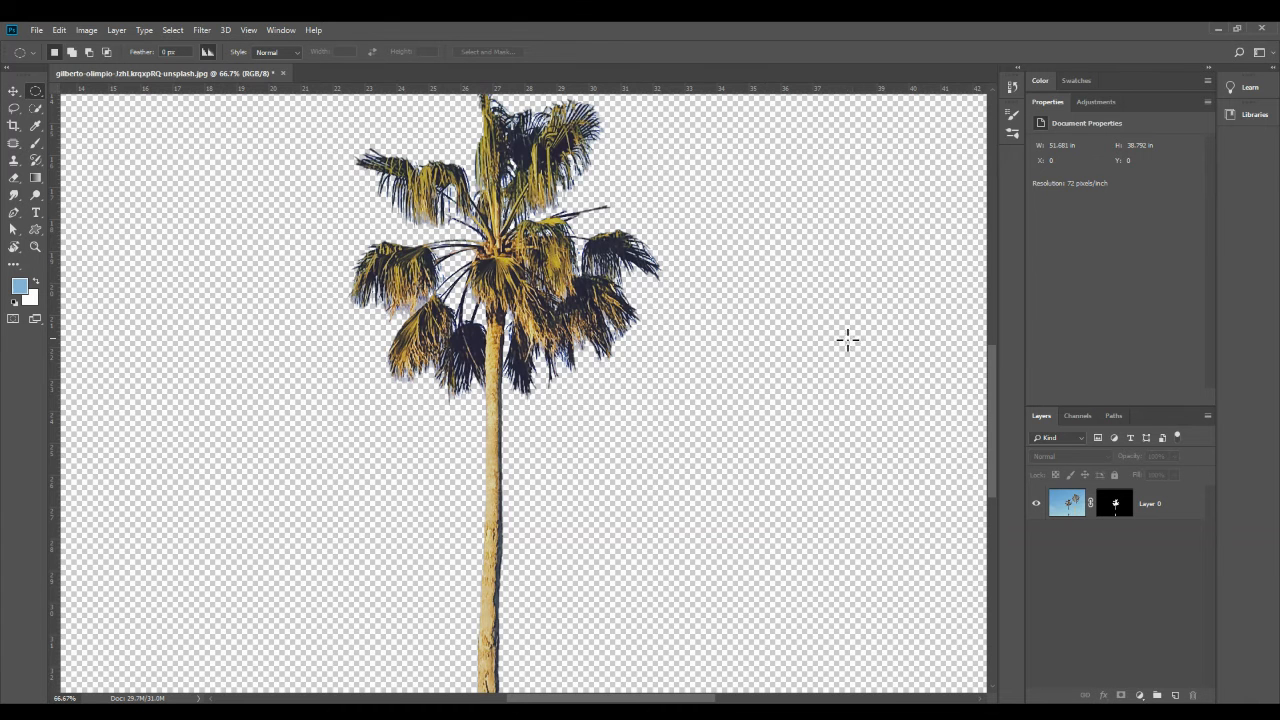
Create a new empty layer and place it below the masked palm layer.
click(1130, 517)
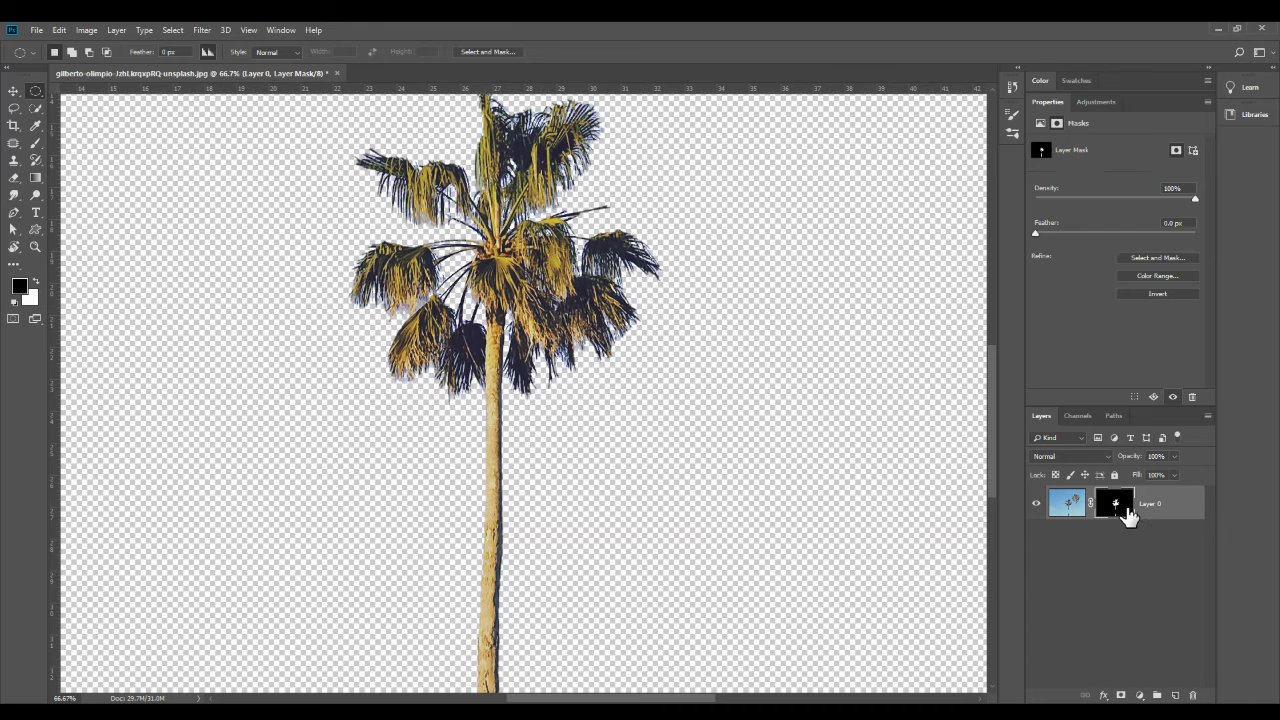
click(1176, 695)
drag(1110, 503, 1115, 532)
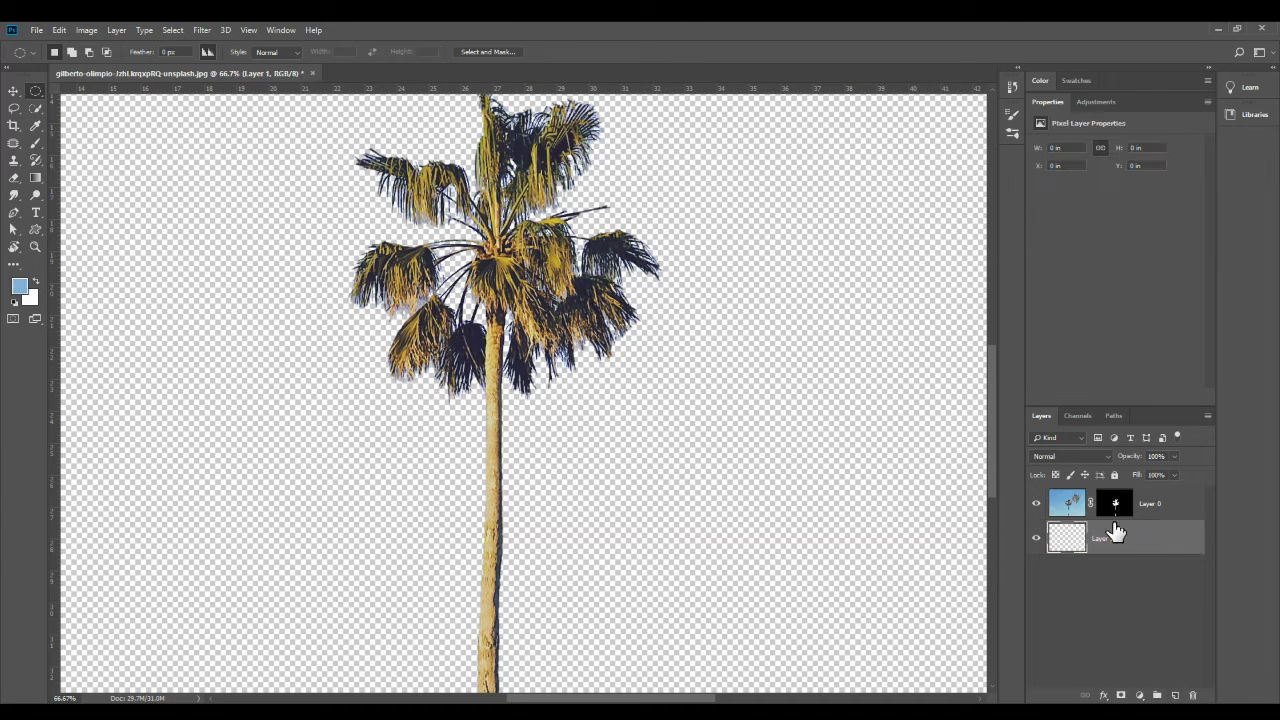
Set the foreground colour to a bright pink and fill the new layer below the palm with it.
click(19, 286)
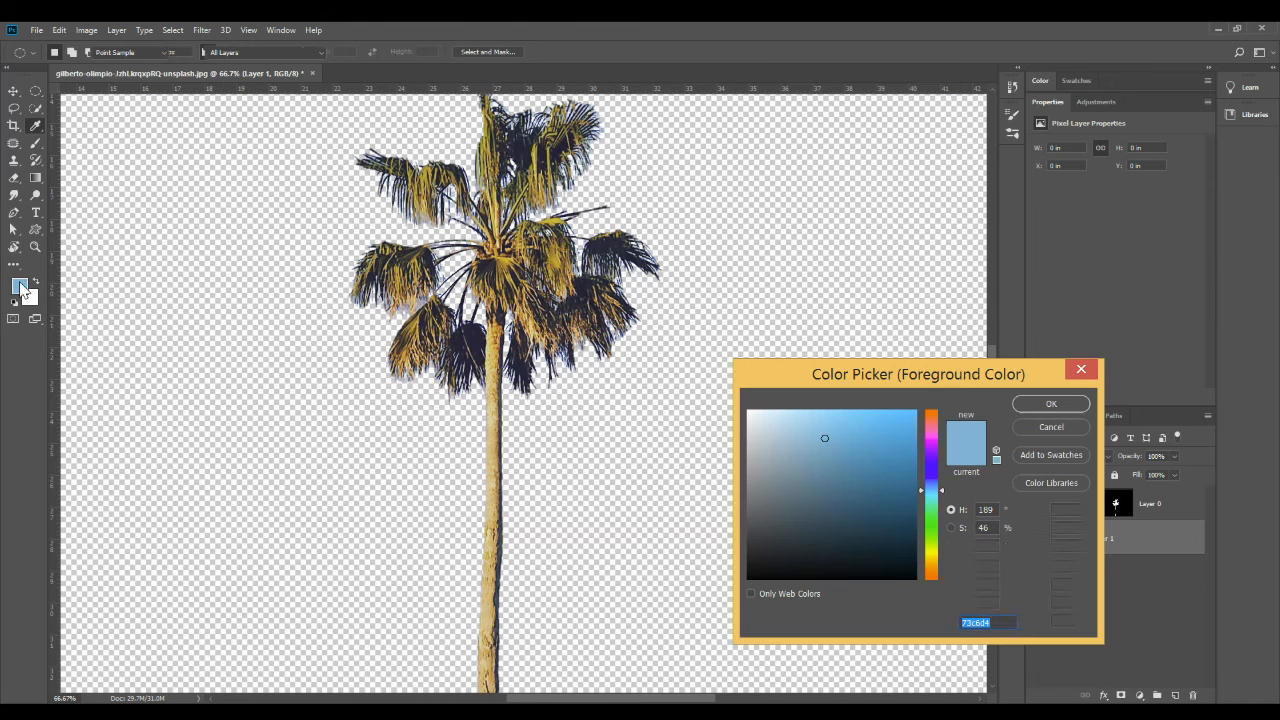
click(898, 493)
drag(932, 492, 925, 581)
drag(906, 425, 907, 372)
click(932, 465)
click(933, 436)
drag(911, 436, 918, 401)
click(1041, 403)
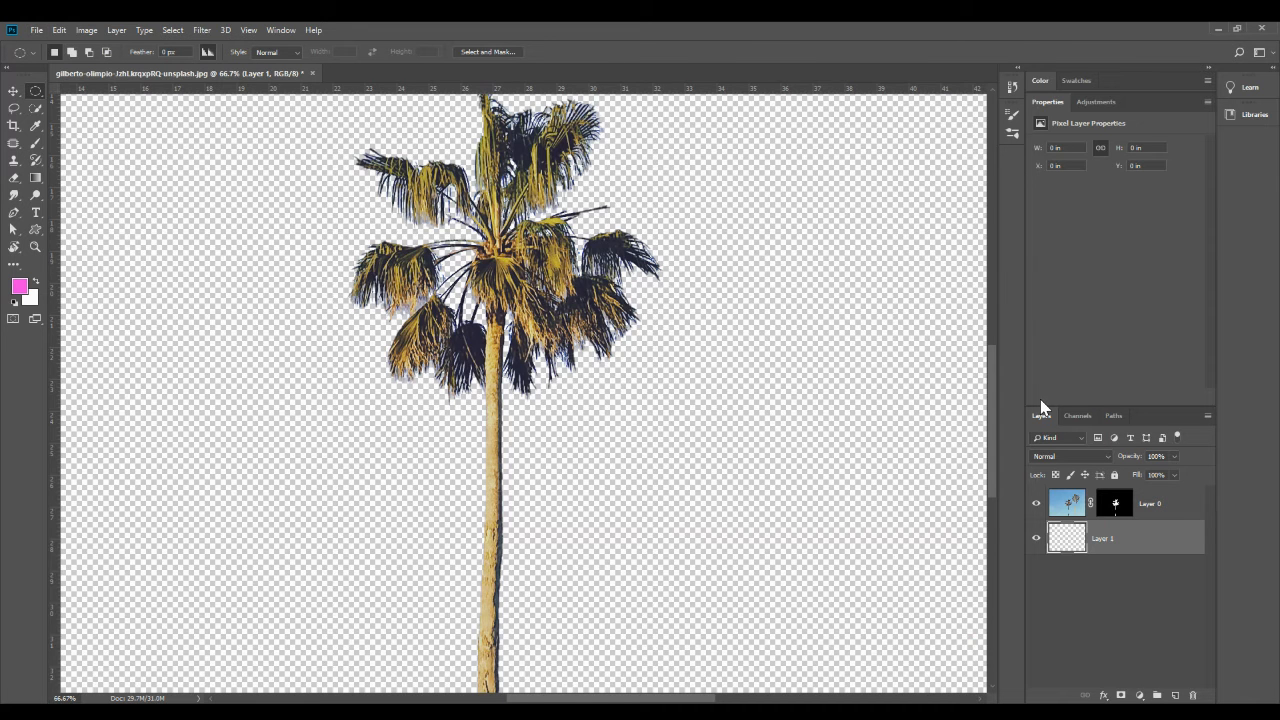
key(alt+BackSpace)
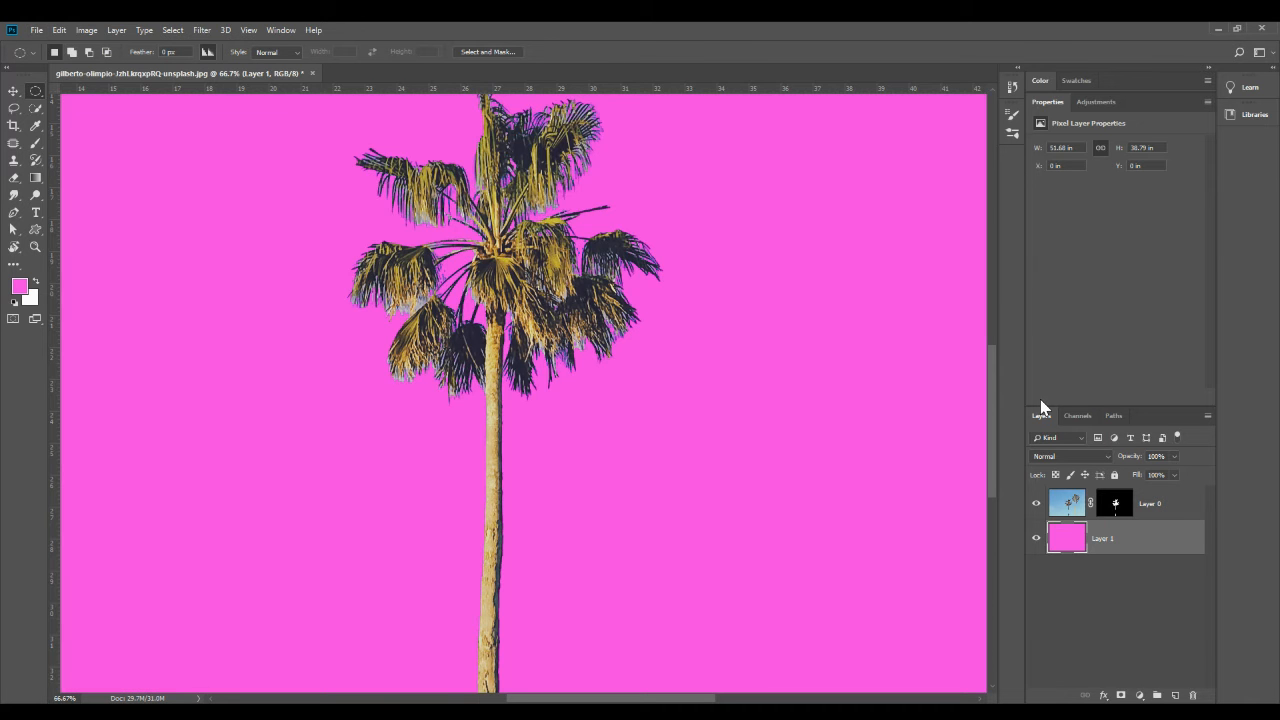
Examine the crown's cut-out edges up close against the pink background, with the palm layer's image targeted.
key(ctrl+plus)
key(ctrl+plus)
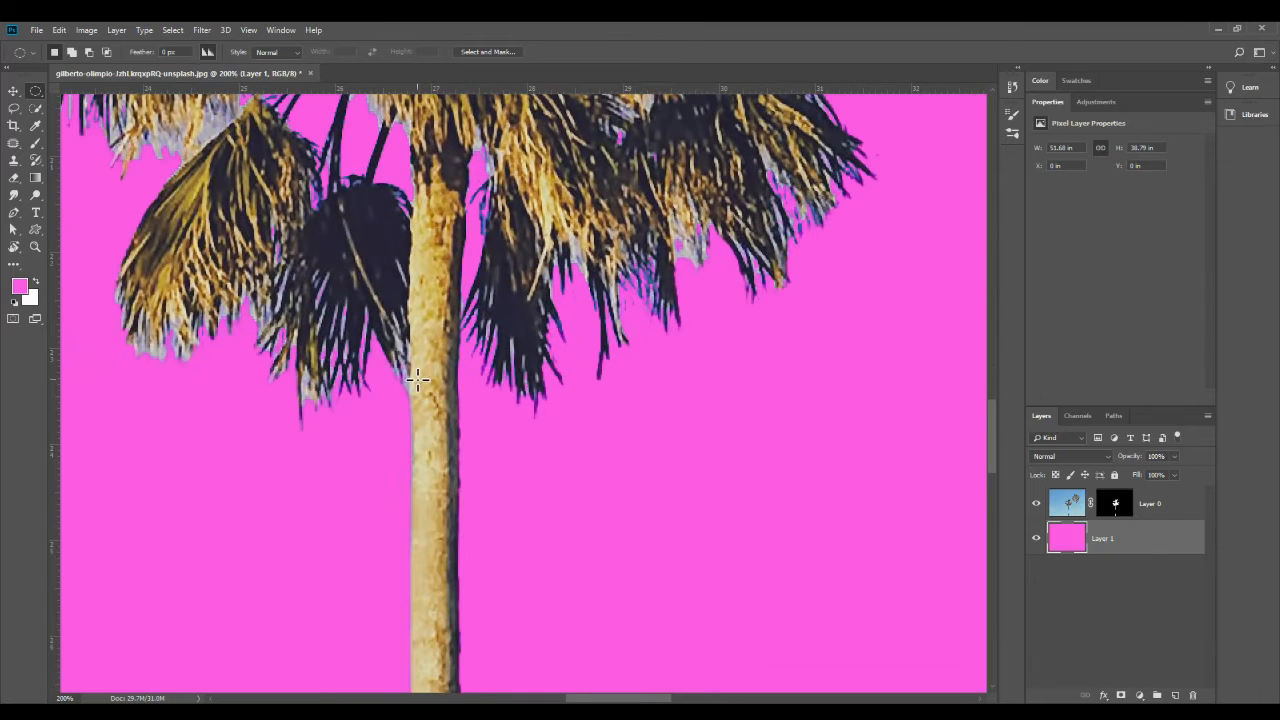
drag(396, 338, 577, 620)
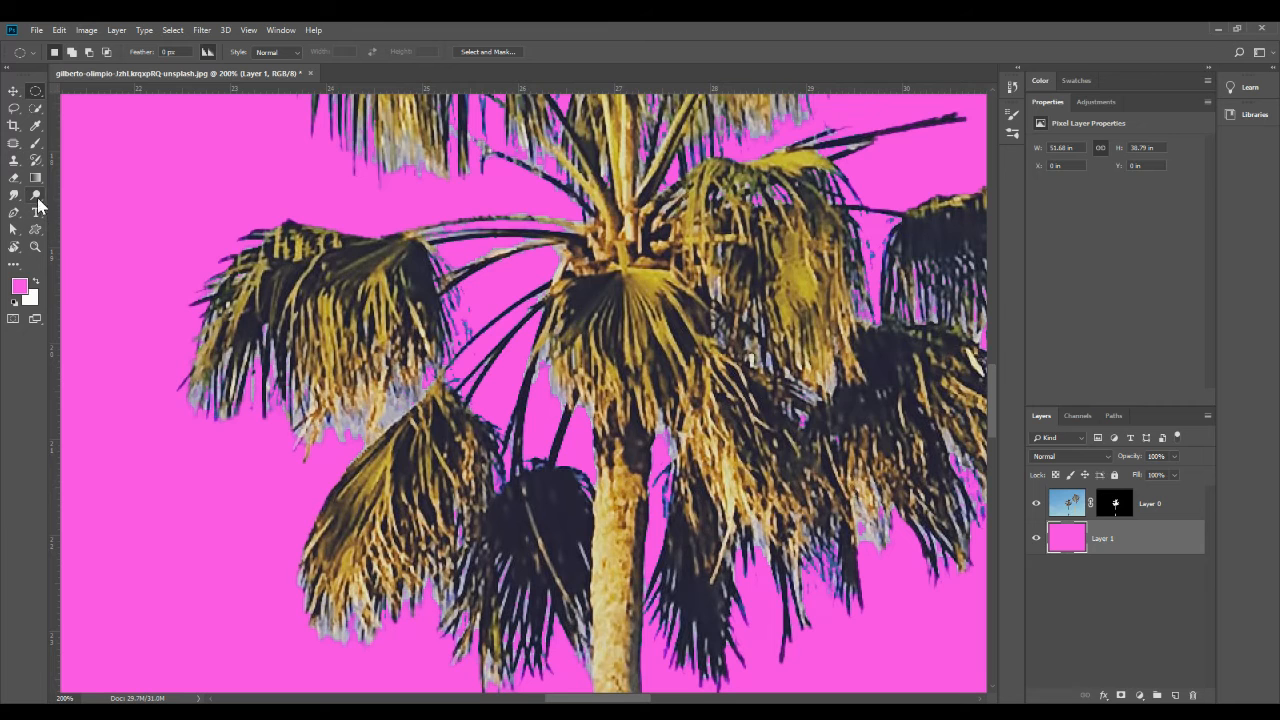
click(38, 181)
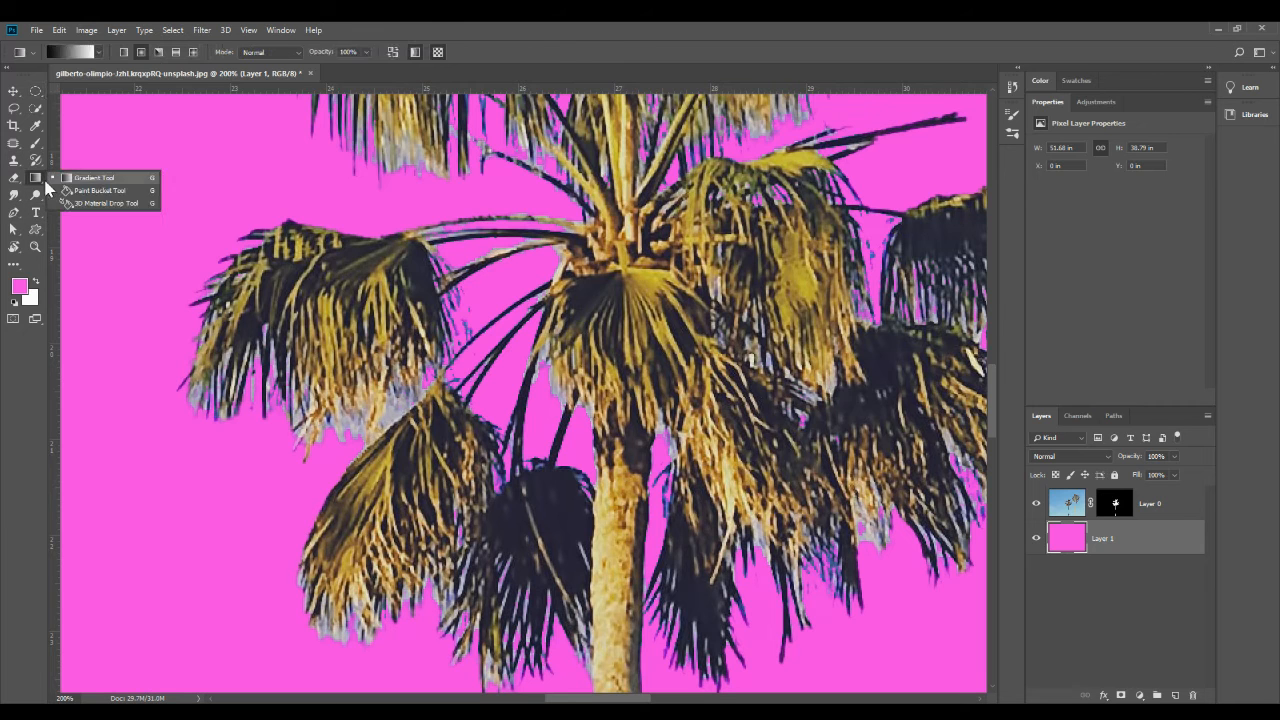
click(77, 191)
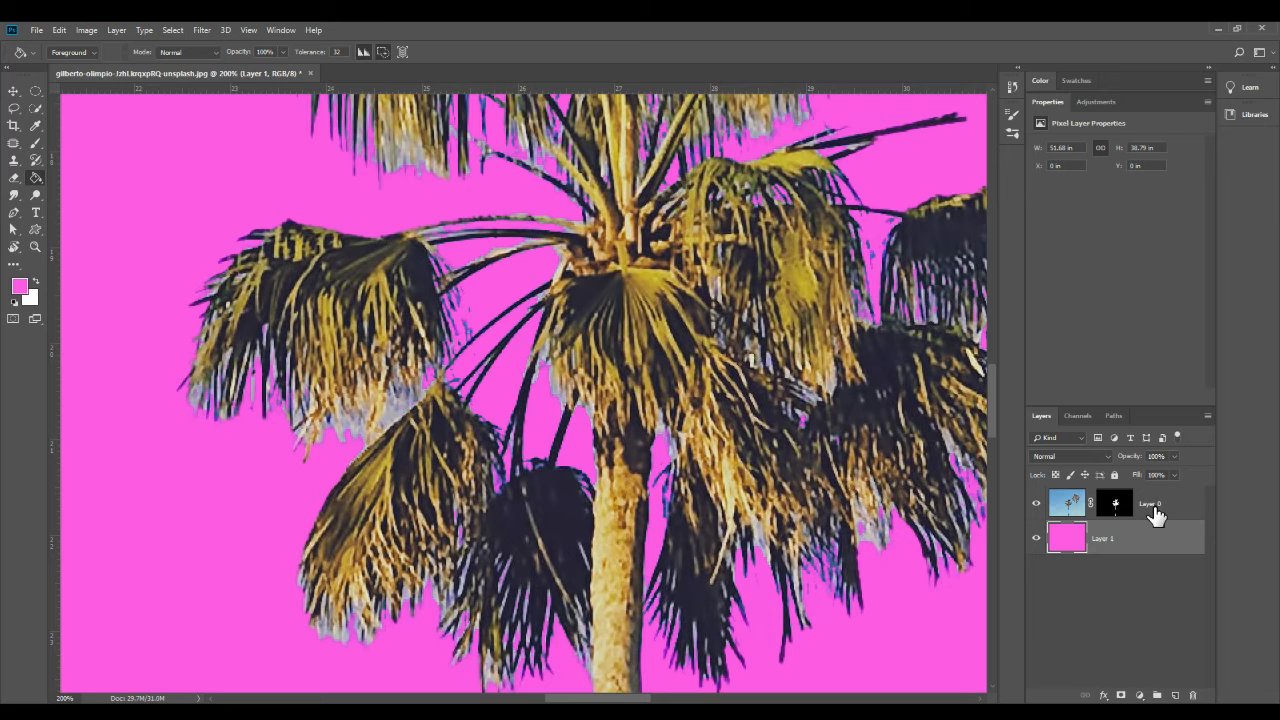
click(1067, 504)
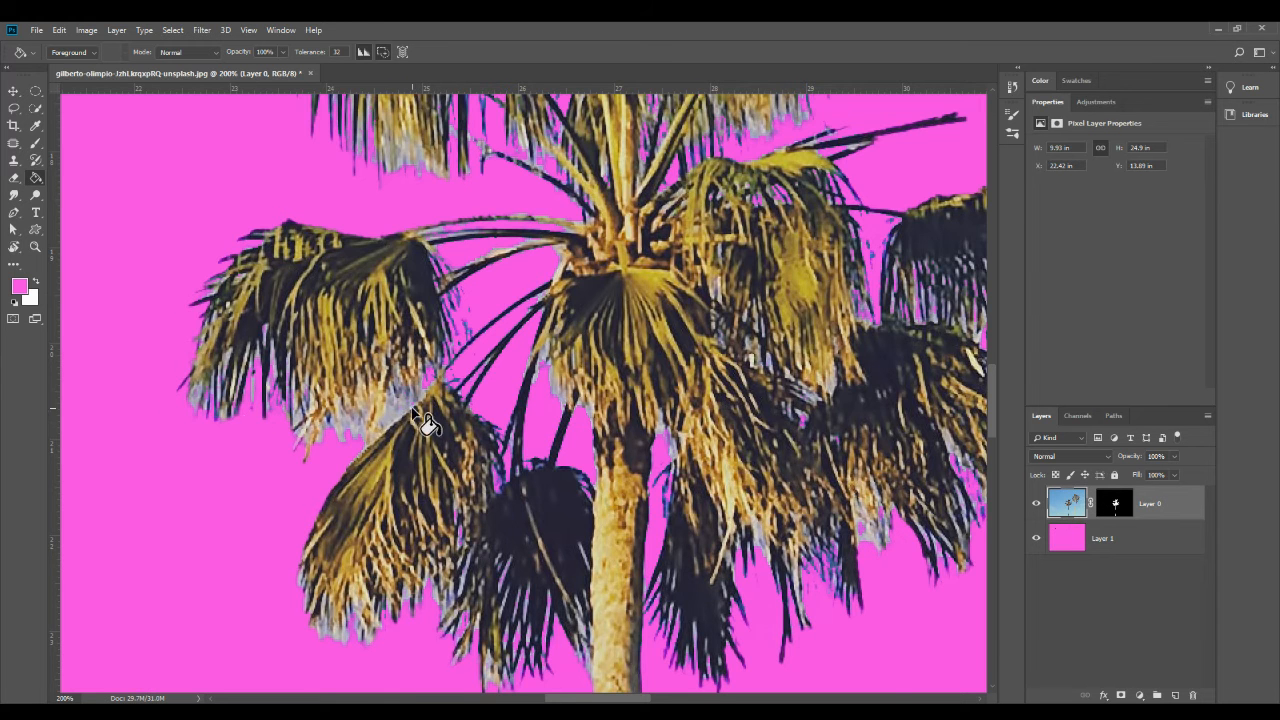
drag(420, 423, 394, 491)
drag(465, 461, 460, 420)
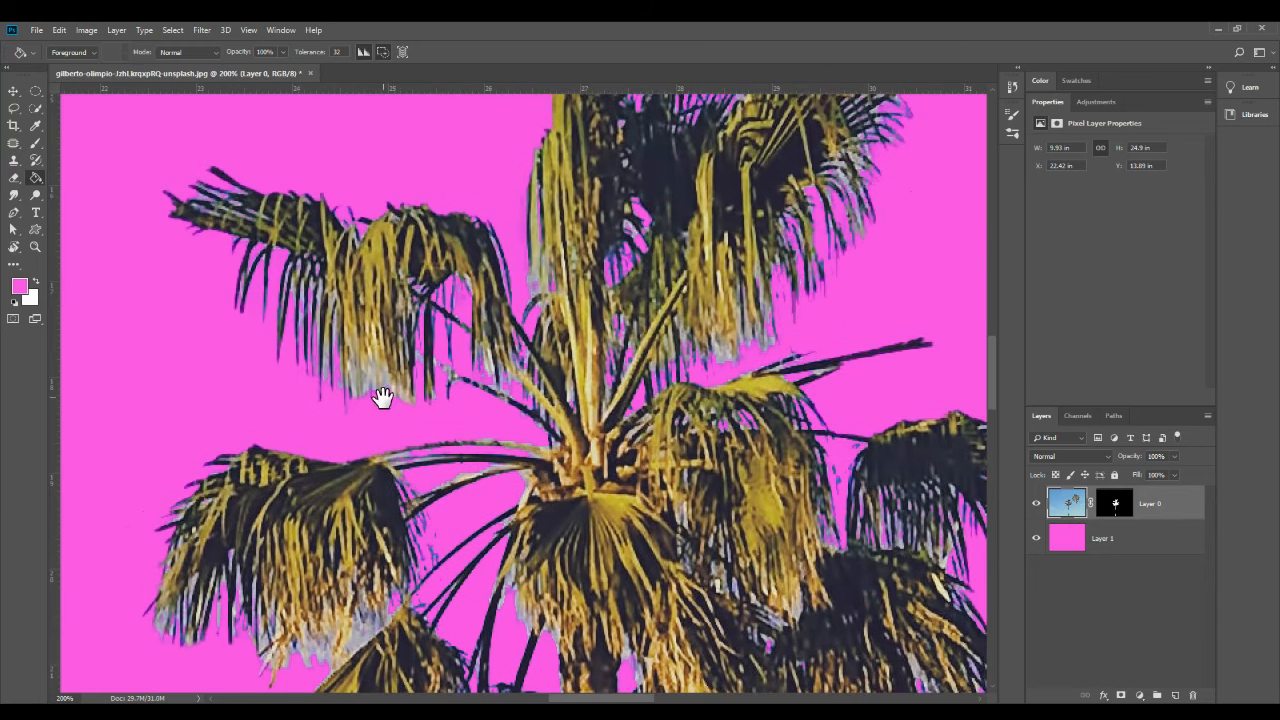
drag(374, 406, 456, 241)
drag(412, 471, 408, 219)
drag(517, 309, 468, 354)
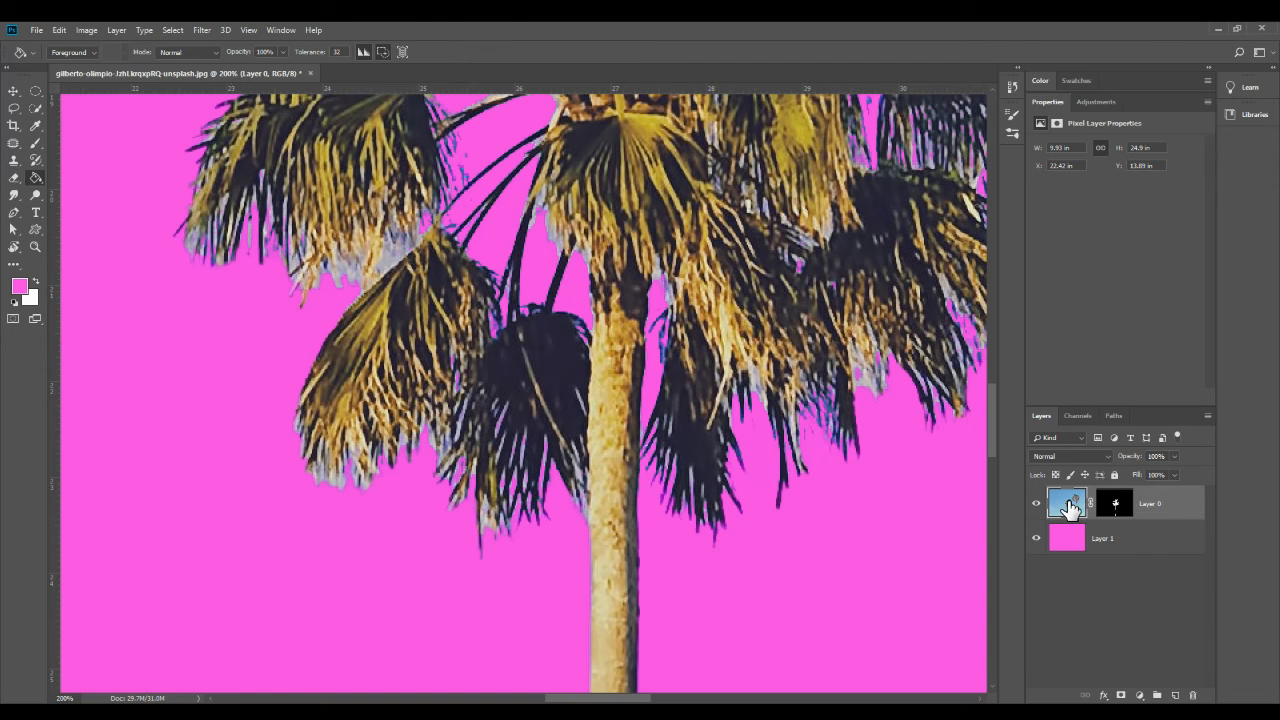
Sample the pale fringe between the fronds with Color Range, adjust the fuzziness and create the selection.
click(174, 30)
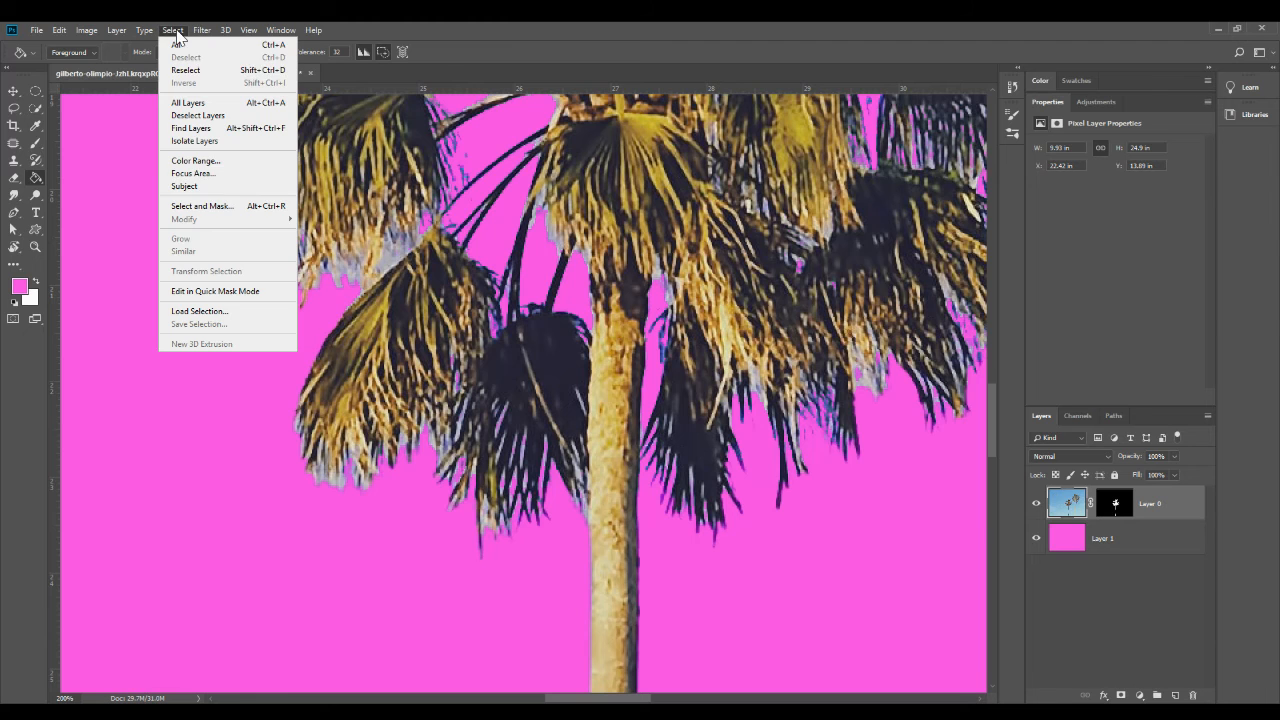
click(196, 161)
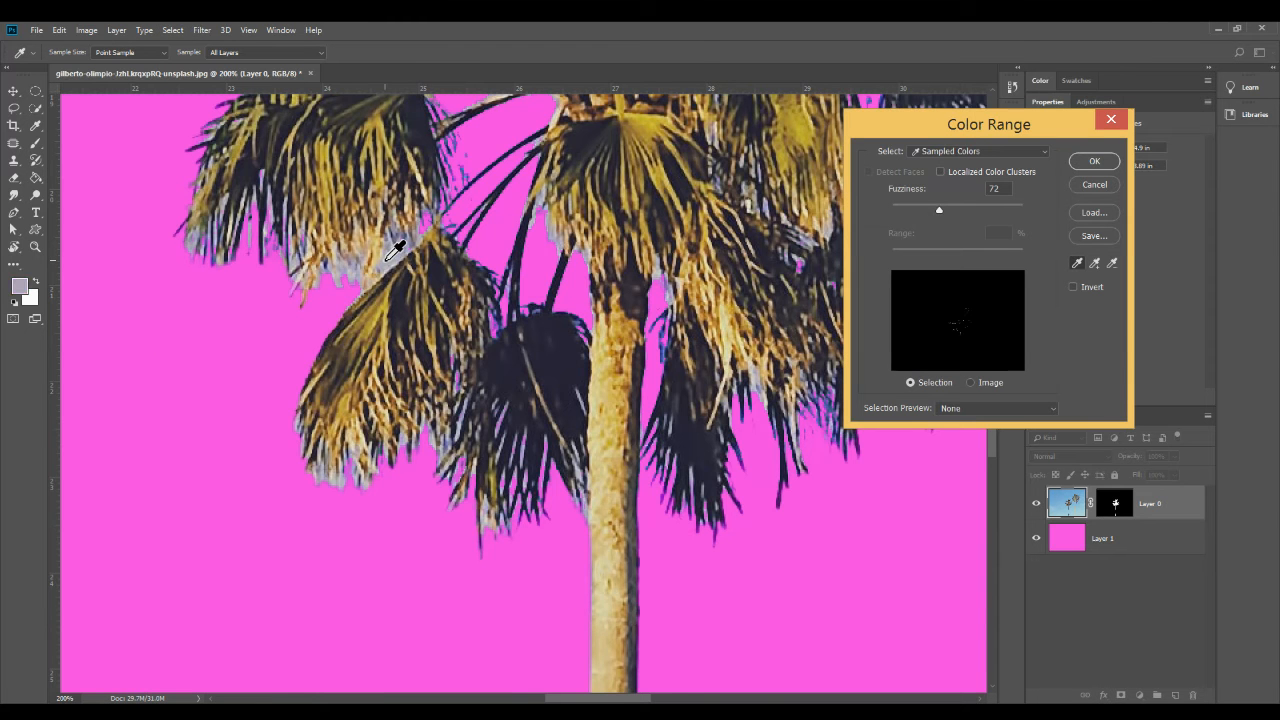
drag(921, 210, 955, 214)
click(1093, 162)
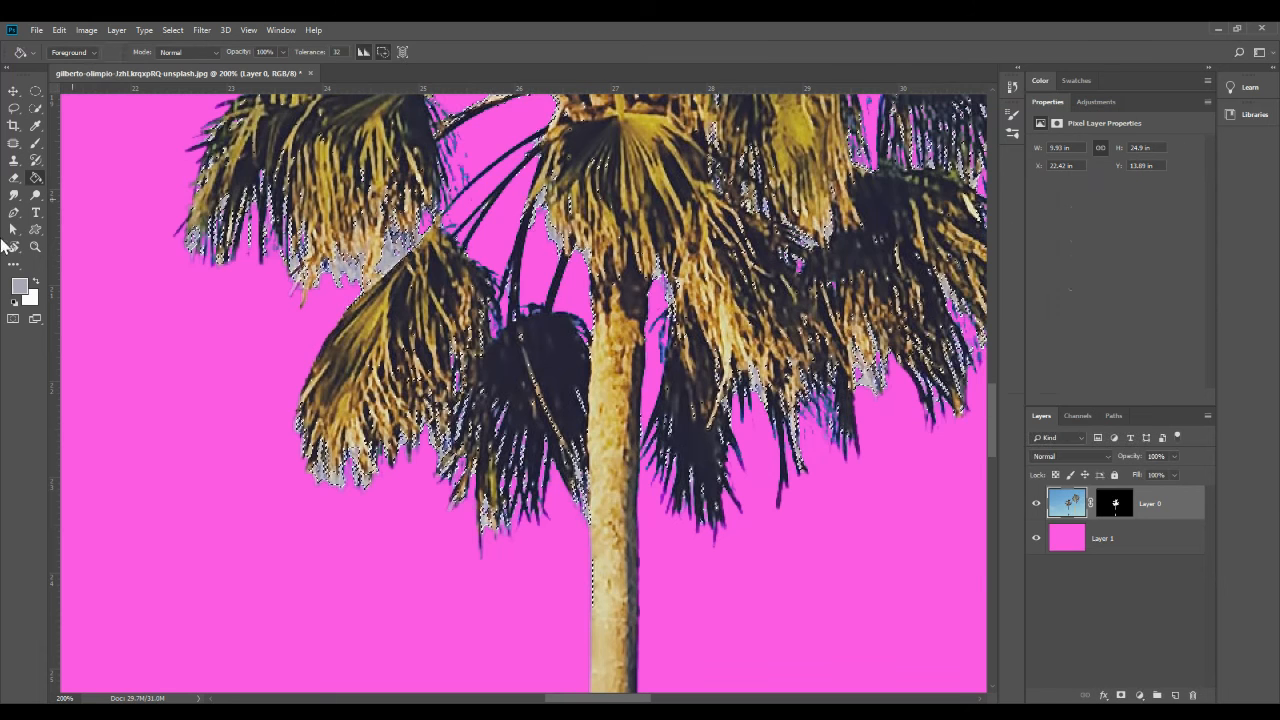
Switch to the Brush and reduce its size to 200 for painting within the fringe selection.
click(36, 144)
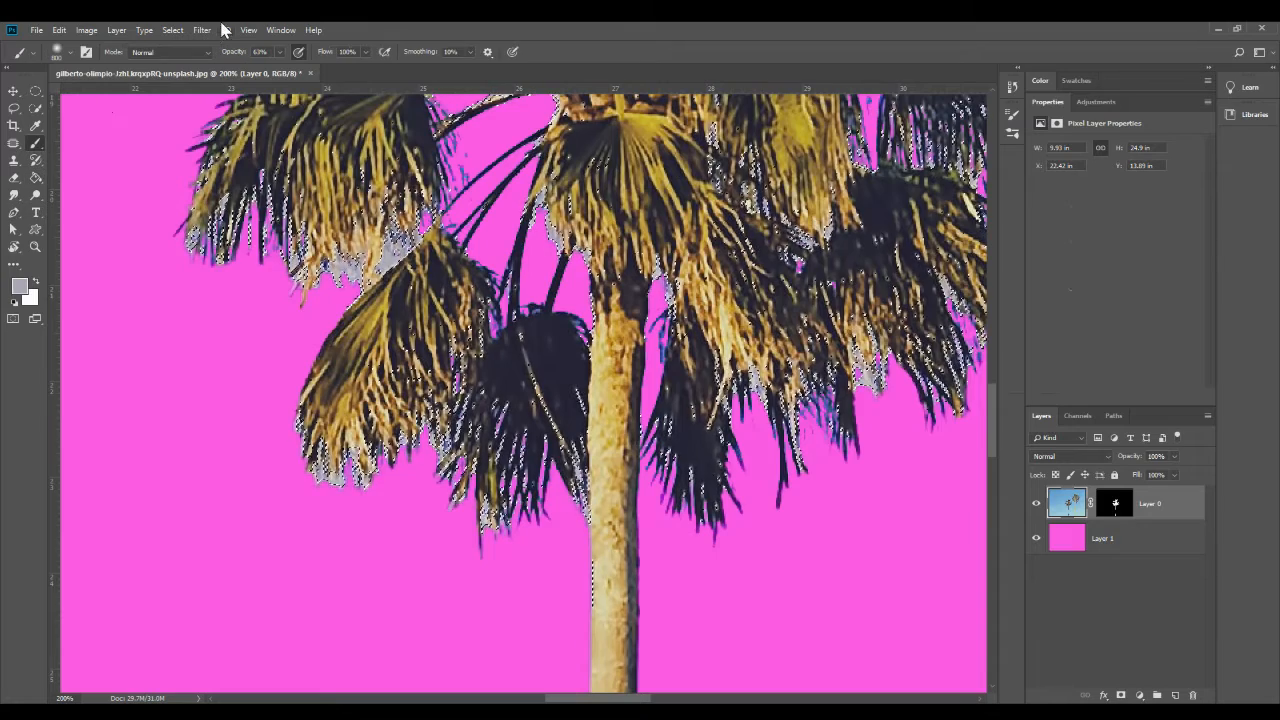
key(bracketleft)
key(bracketleft)
key(bracketleft)
key(bracketleft)
key(bracketleft)
key(bracketleft)
key(bracketleft)
key(bracketleft)
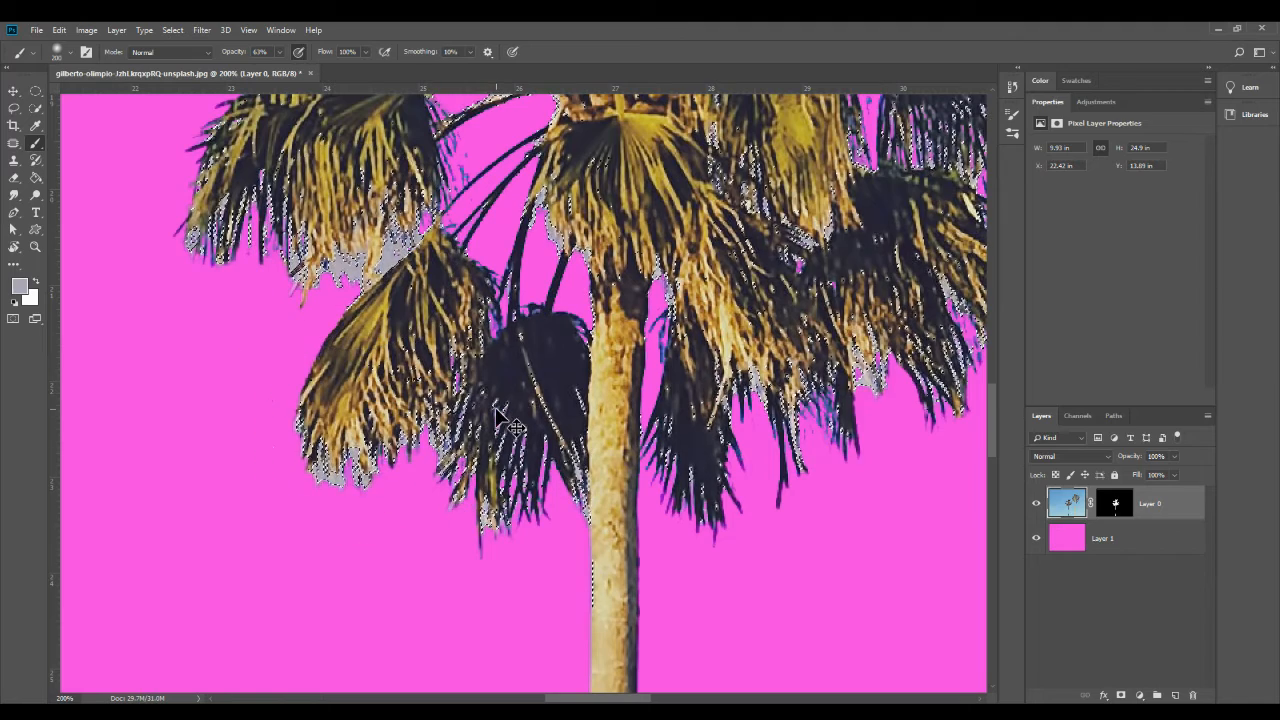
Revert the document to the Color Range state in its history, discarding the brush strokes painted on the palm image.
click(1012, 87)
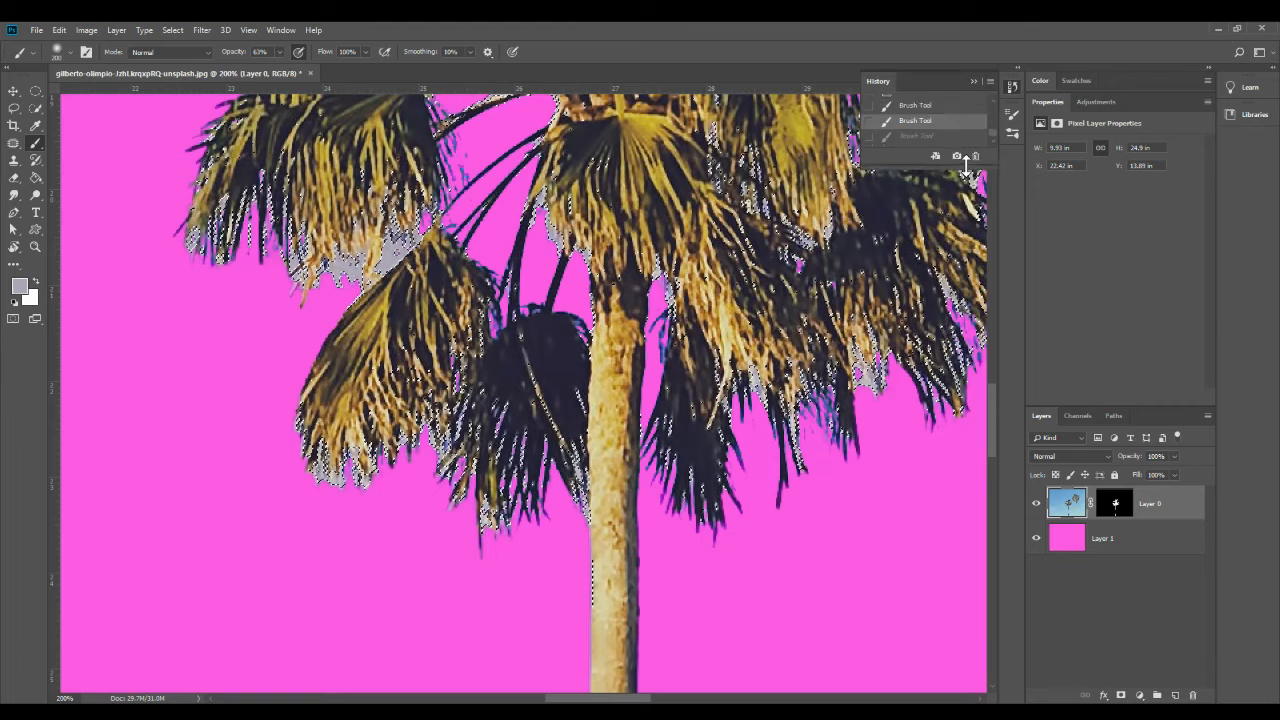
drag(967, 172, 957, 445)
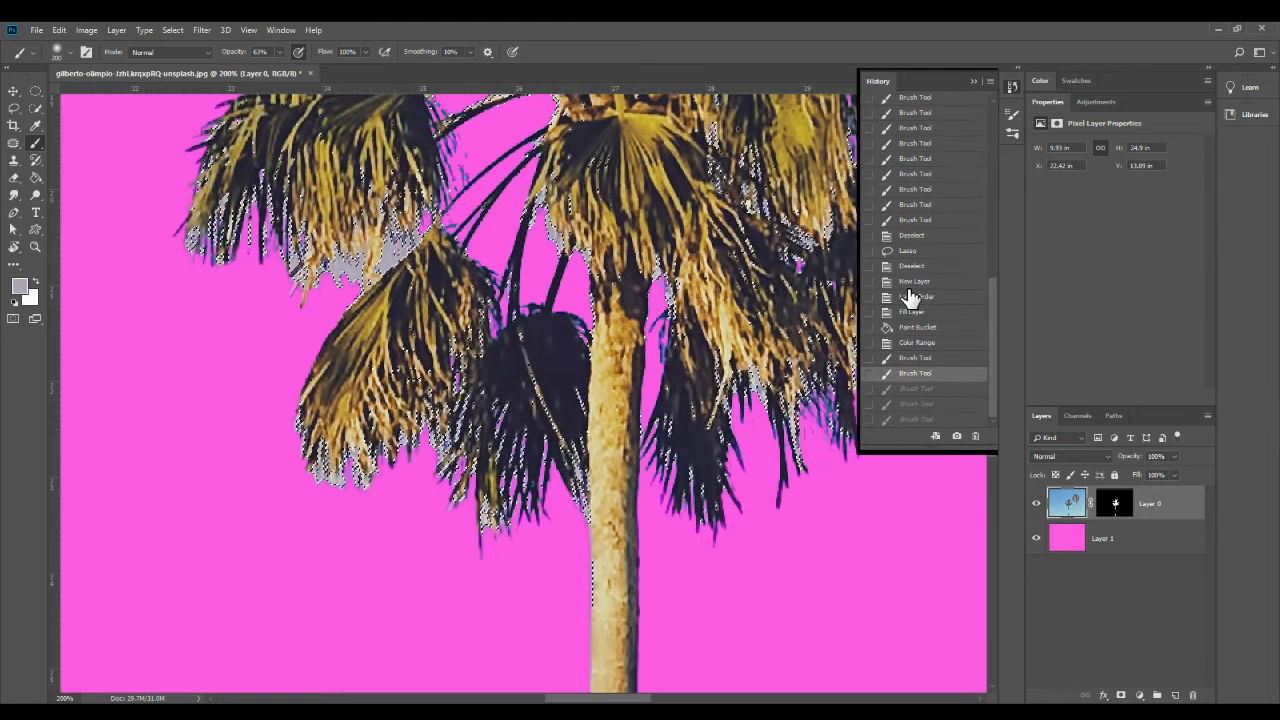
click(914, 343)
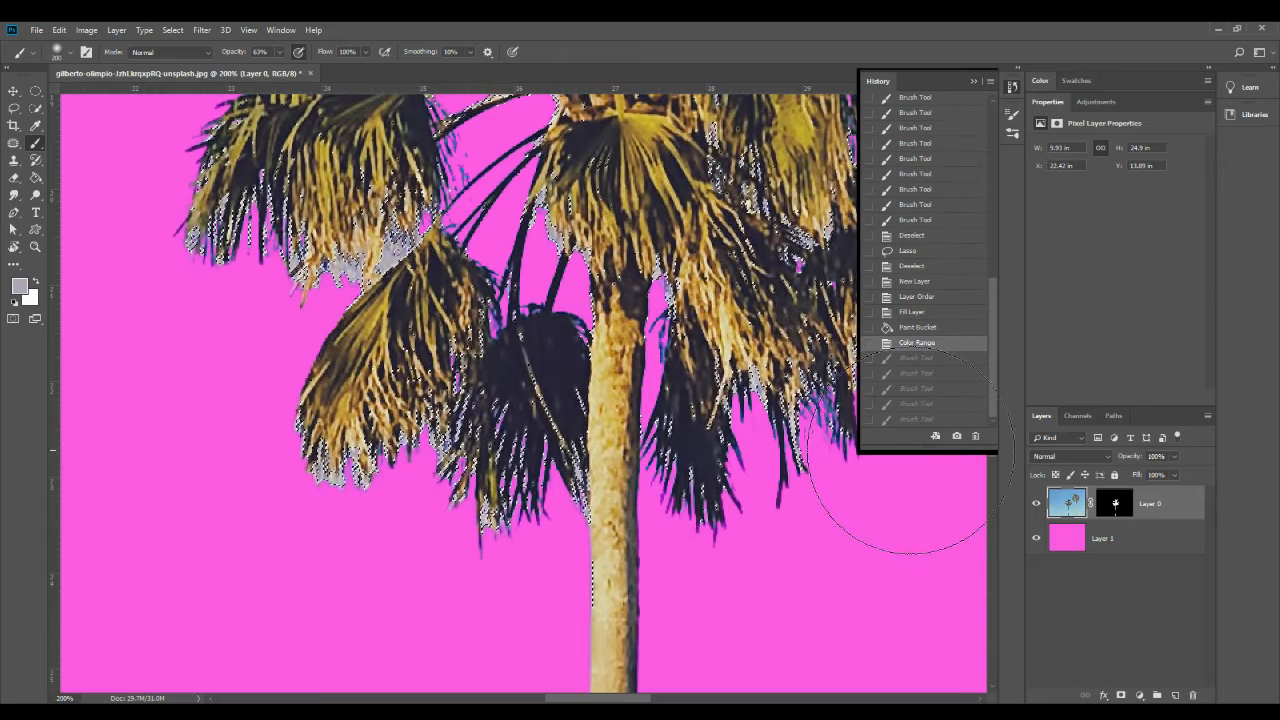
drag(916, 449, 916, 172)
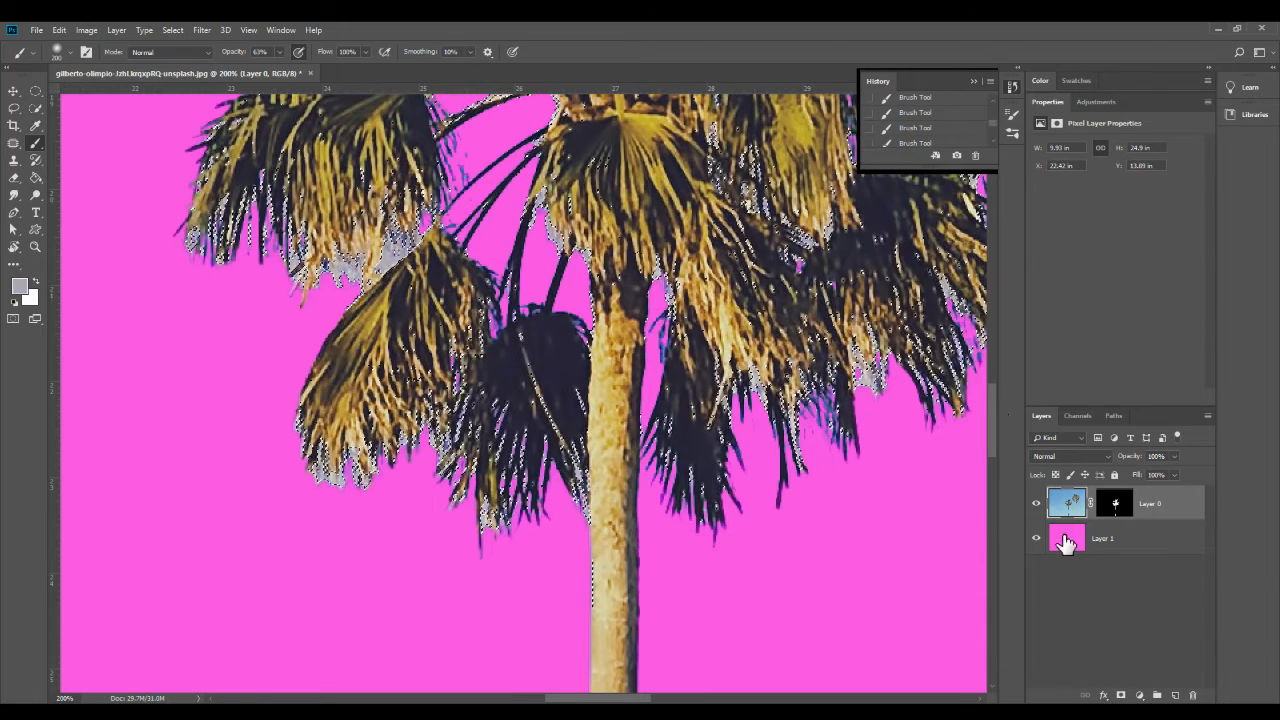
Target the palm layer's mask and paint black within the selection over the pale fringe of the lower-left fronds.
click(1108, 510)
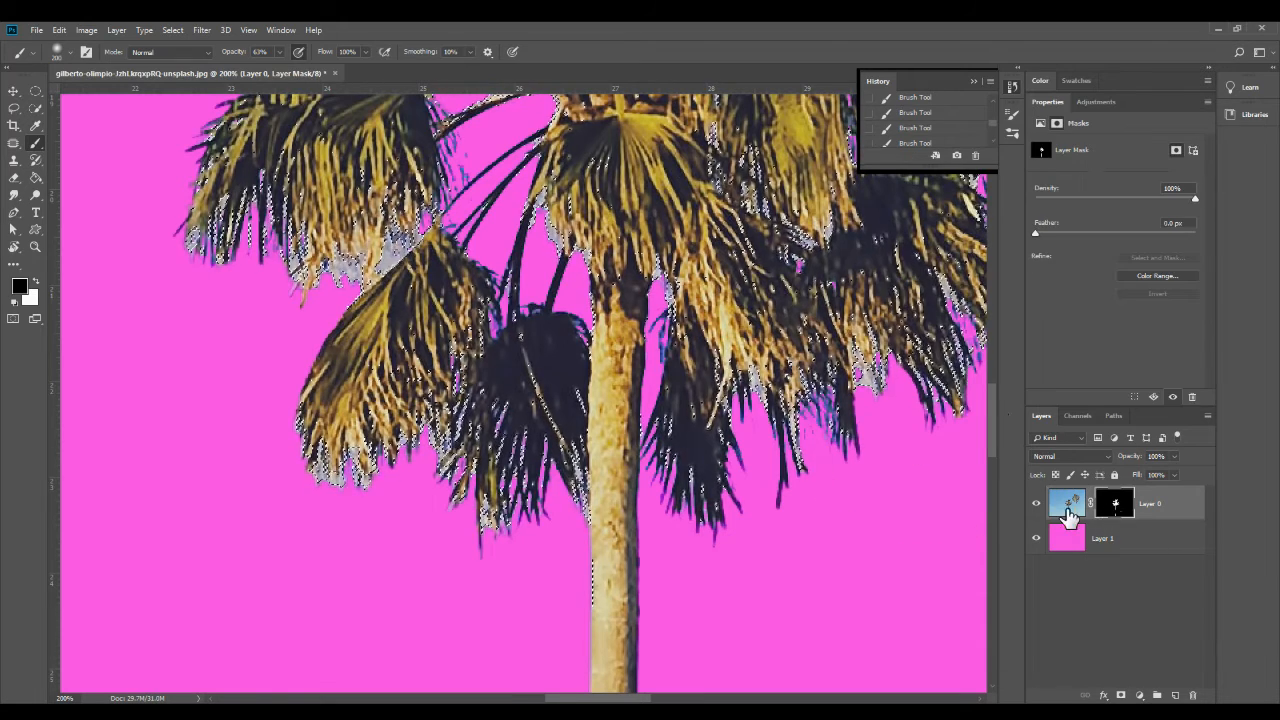
click(1066, 503)
click(1112, 509)
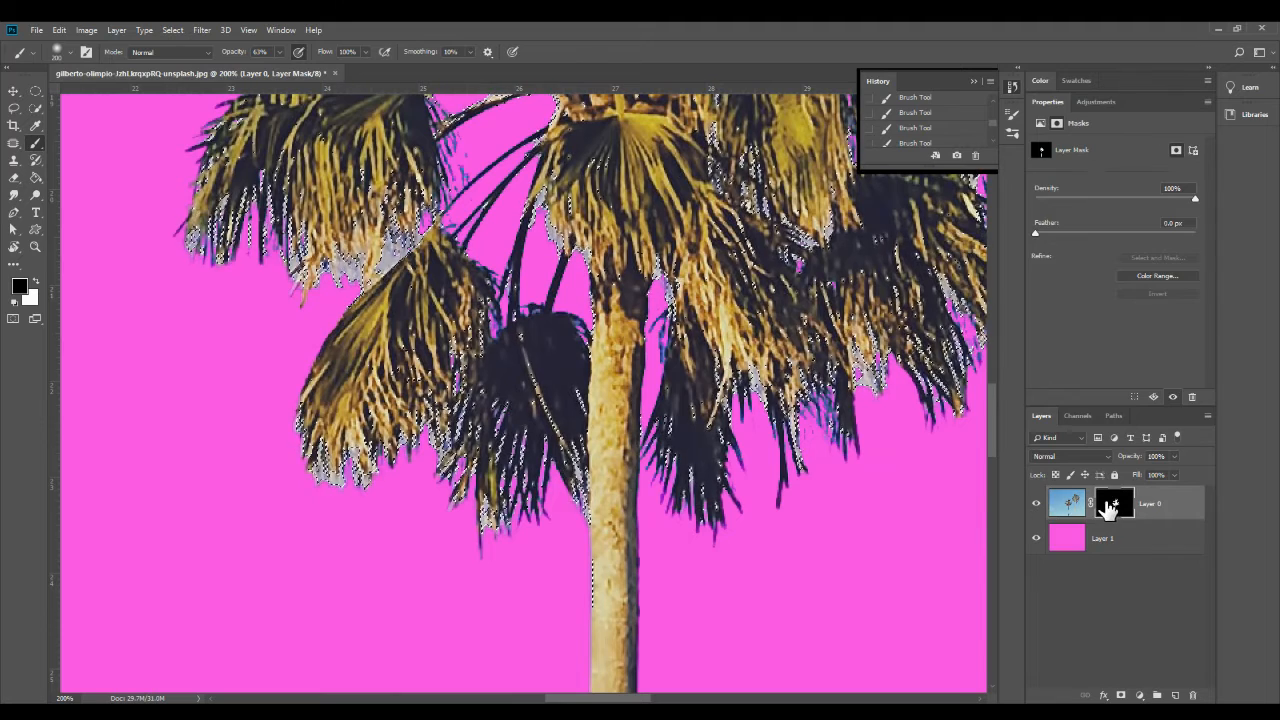
click(432, 473)
click(412, 475)
click(391, 478)
click(355, 474)
click(341, 211)
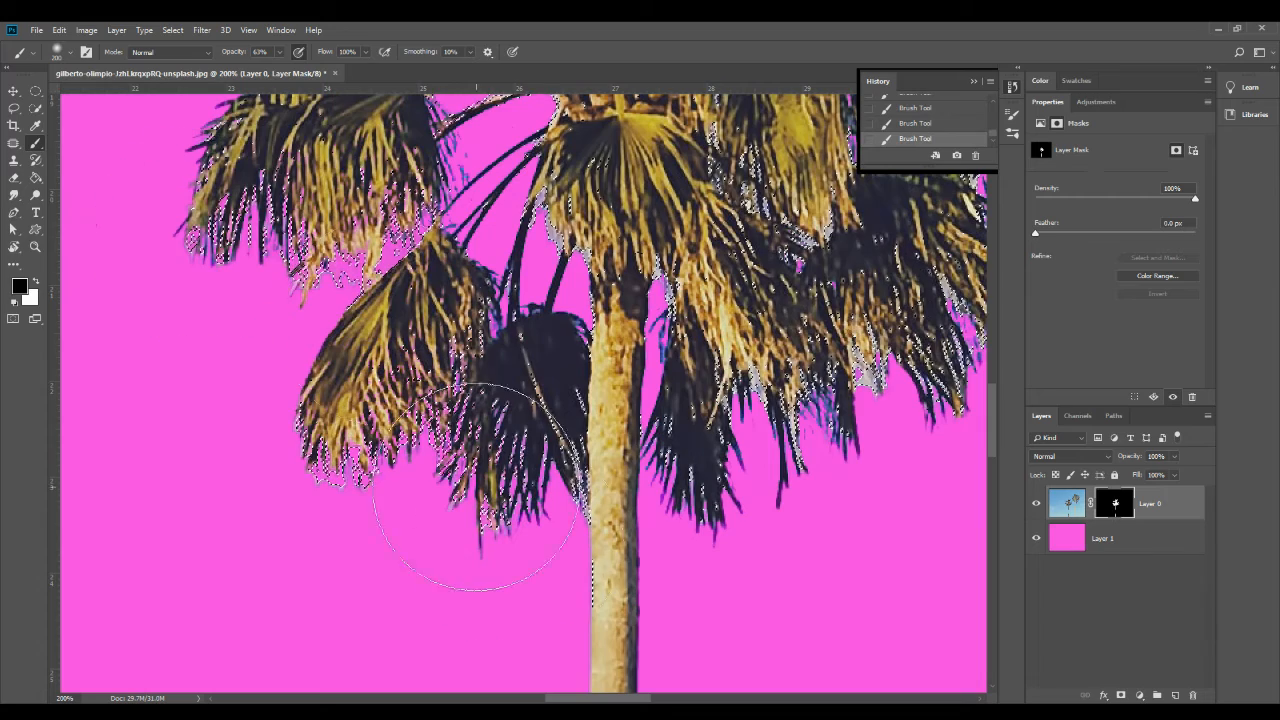
Paint black on the mask over the selected fringe of the crown's right and upper fronds, and drop the selection.
mouse_move(740, 410)
mouse_down()
mouse_move(621, 586)
mouse_move(491, 676)
mouse_move(485, 643)
mouse_up()
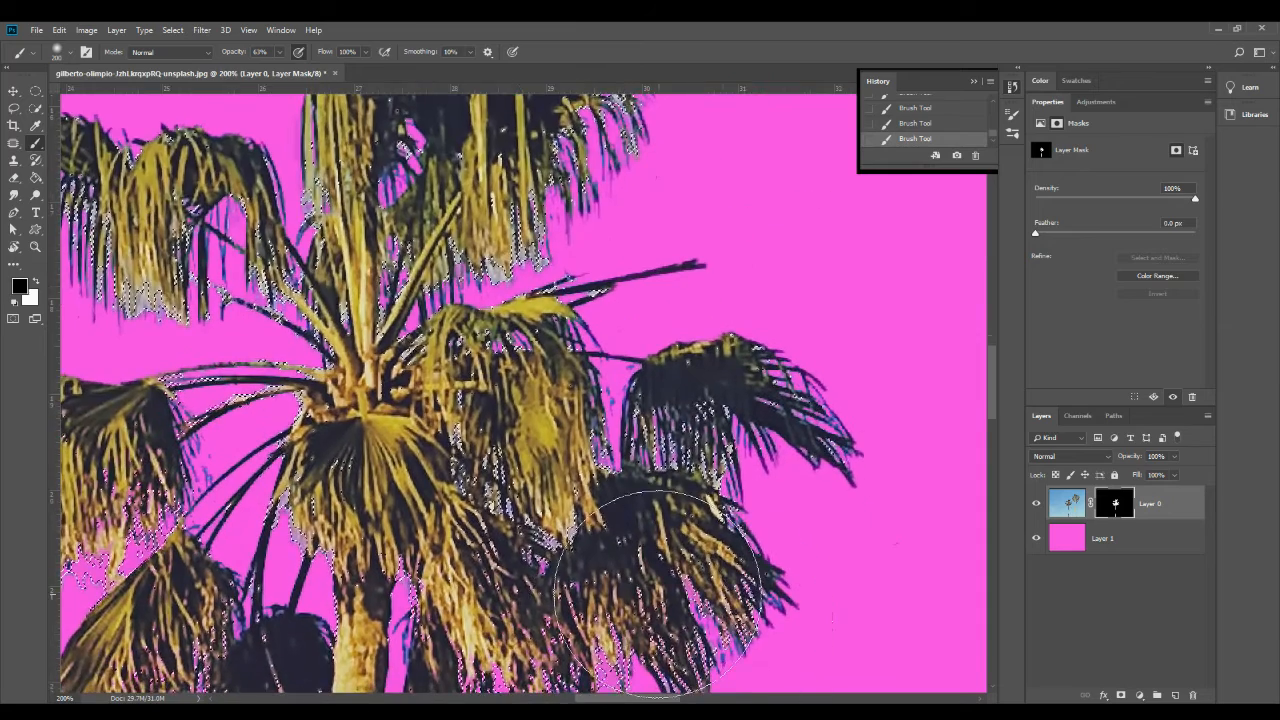
mouse_move(485, 280)
mouse_down()
mouse_move(680, 385)
mouse_move(691, 415)
mouse_up()
drag(483, 312, 377, 529)
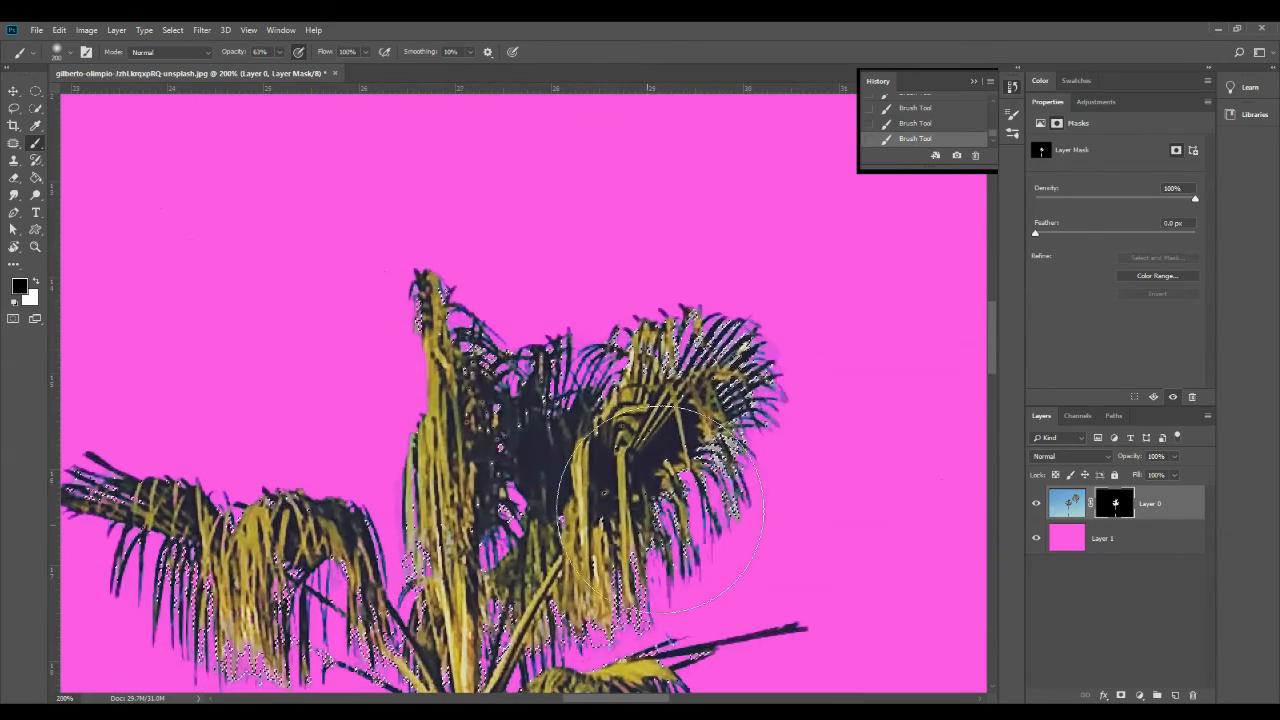
drag(700, 516, 663, 92)
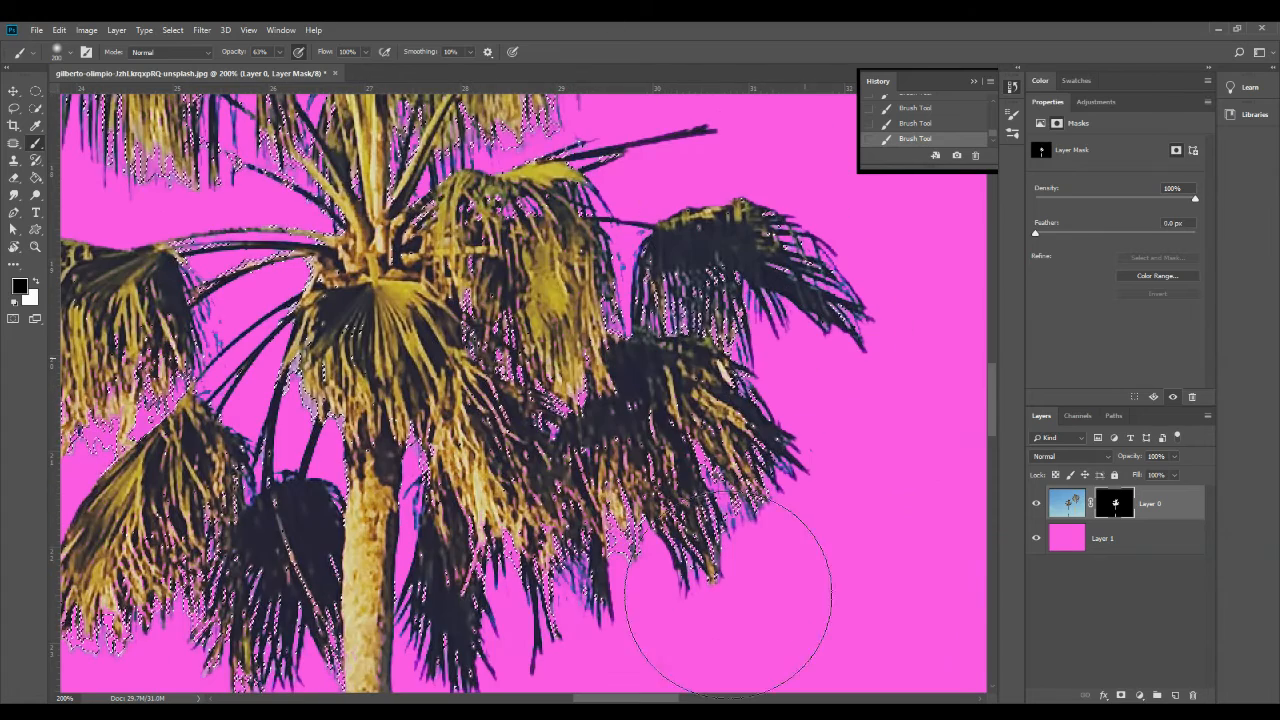
key(ctrl+d)
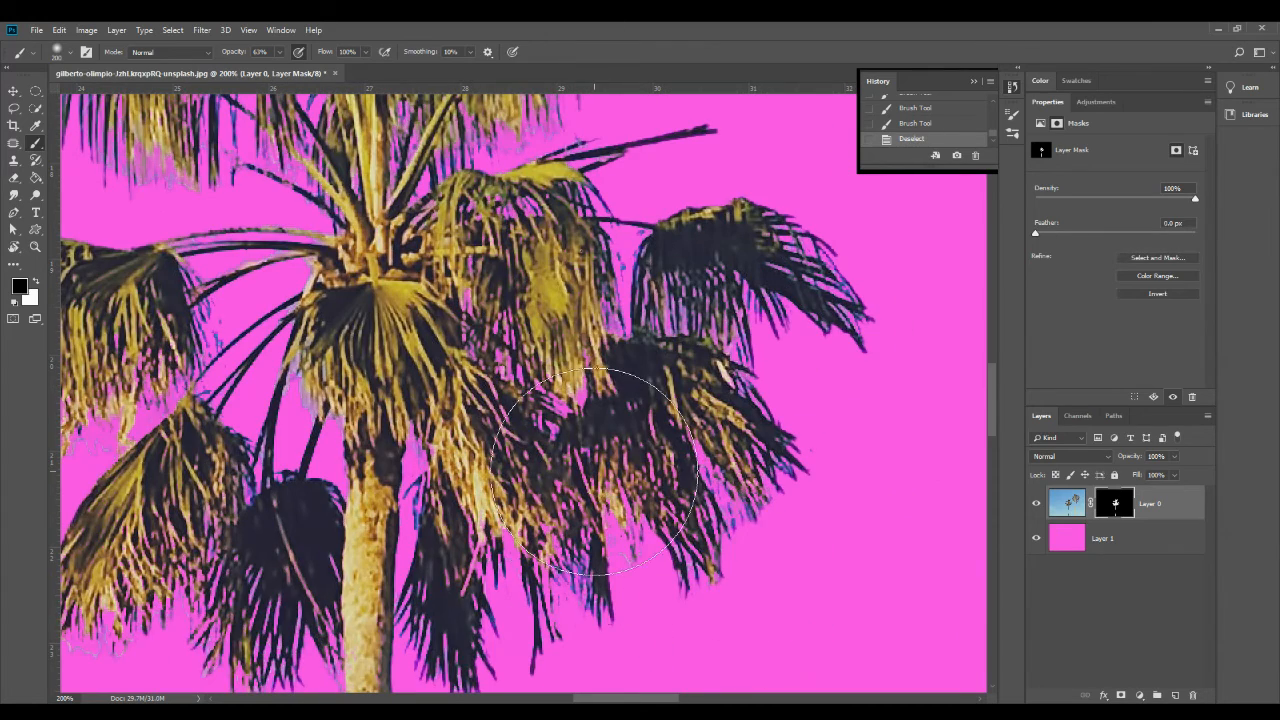
Compare the whole palm cut-out with the pink background layer hidden and shown several times.
key(ctrl+minus)
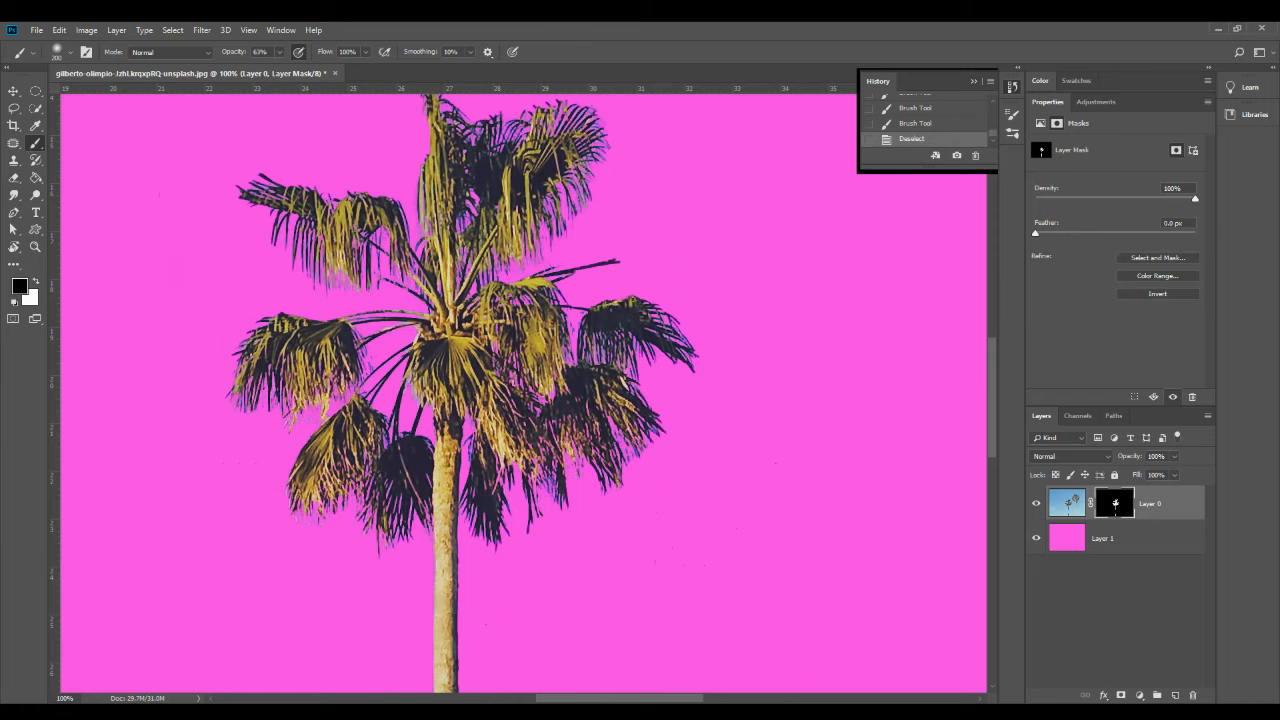
key(ctrl+minus)
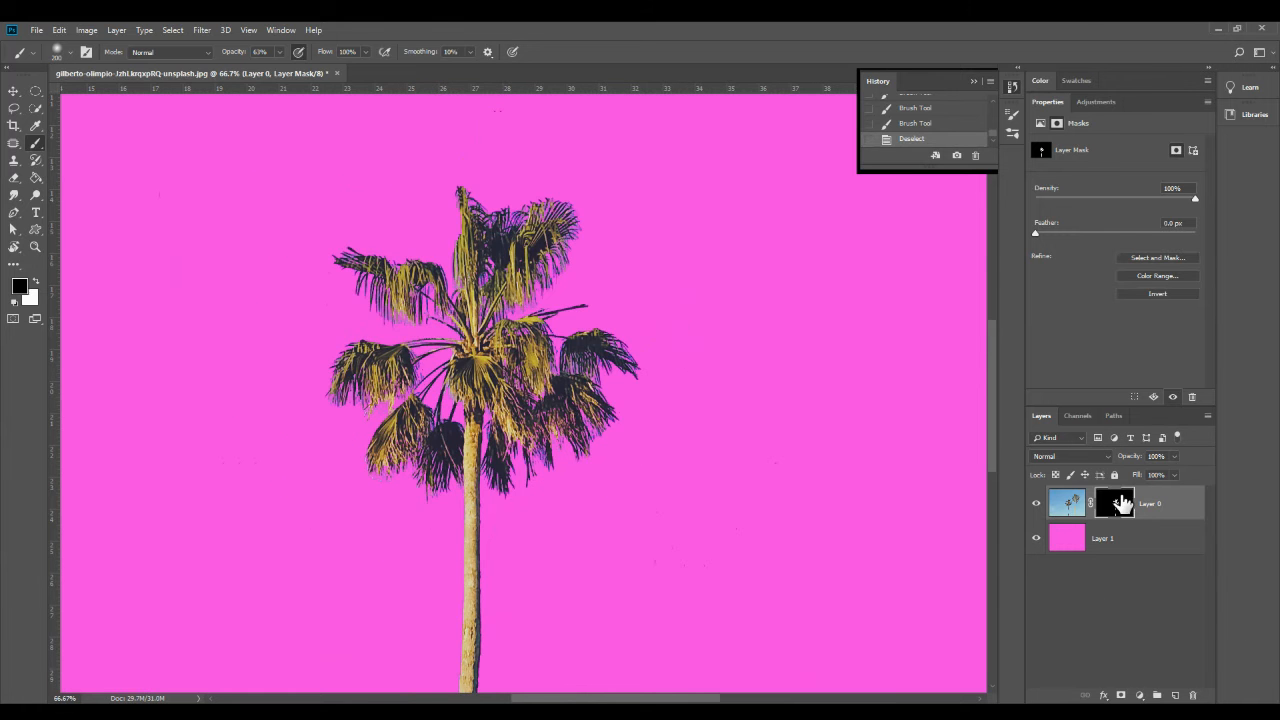
click(1036, 539)
click(1036, 539)
click(1036, 539)
click(1036, 539)
click(1036, 539)
click(1036, 539)
Inspect the gaps between the fronds below the crown's centre up close and reduce the brush size to 35.
scroll(352, 380, up, 7)
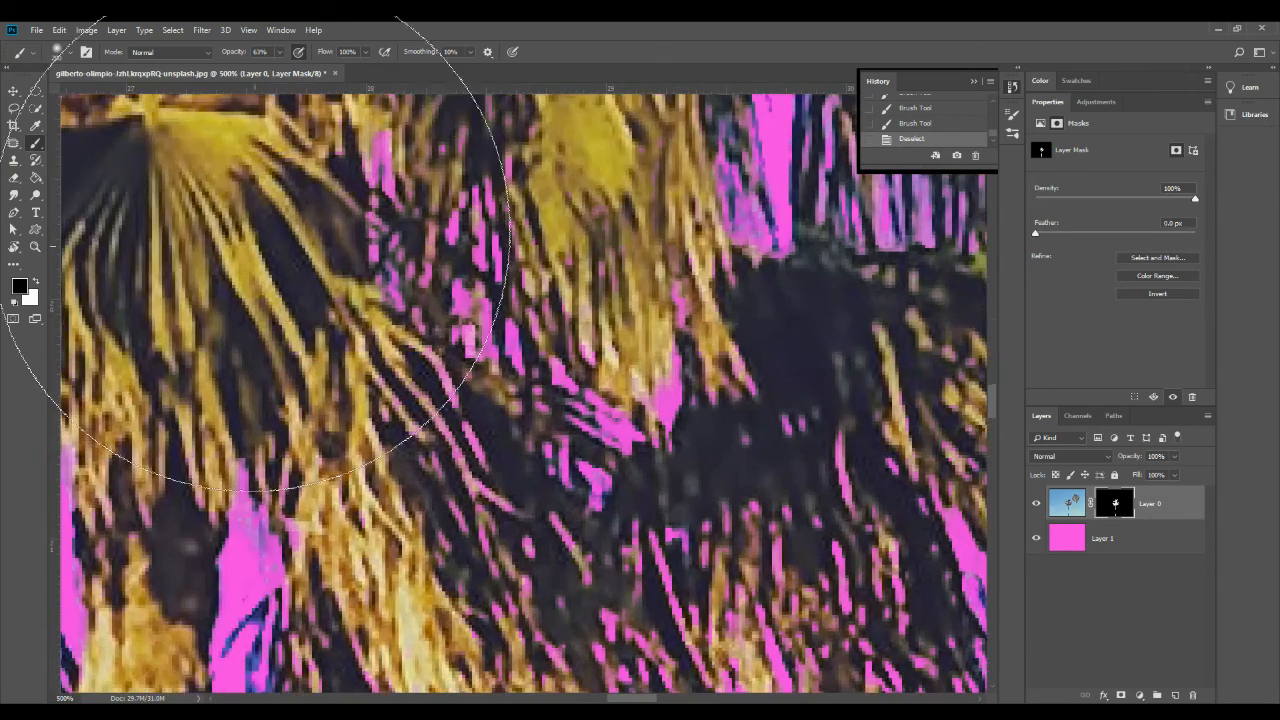
key(bracketleft)
key(bracketleft)
key(bracketleft)
key(bracketleft)
key(bracketleft)
key(bracketleft)
key(bracketleft)
key(bracketleft)
key(bracketleft)
key(bracketleft)
key(bracketleft)
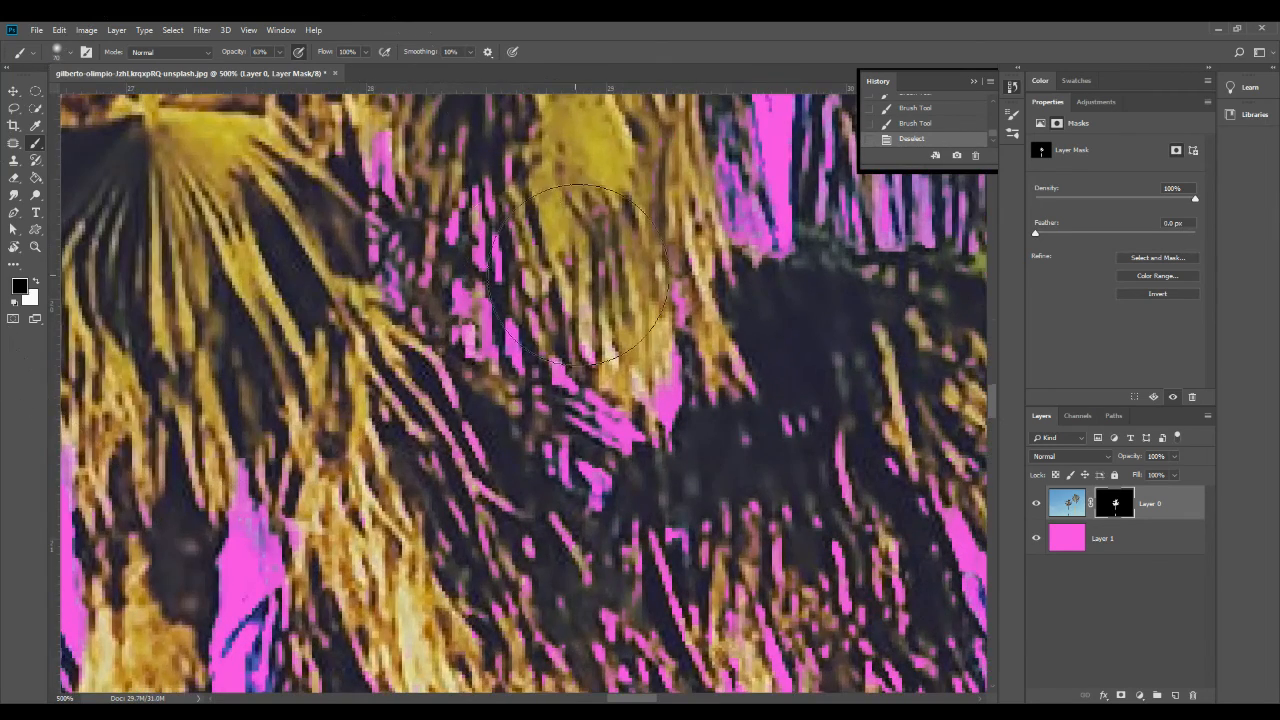
scroll(709, 371, down, 3)
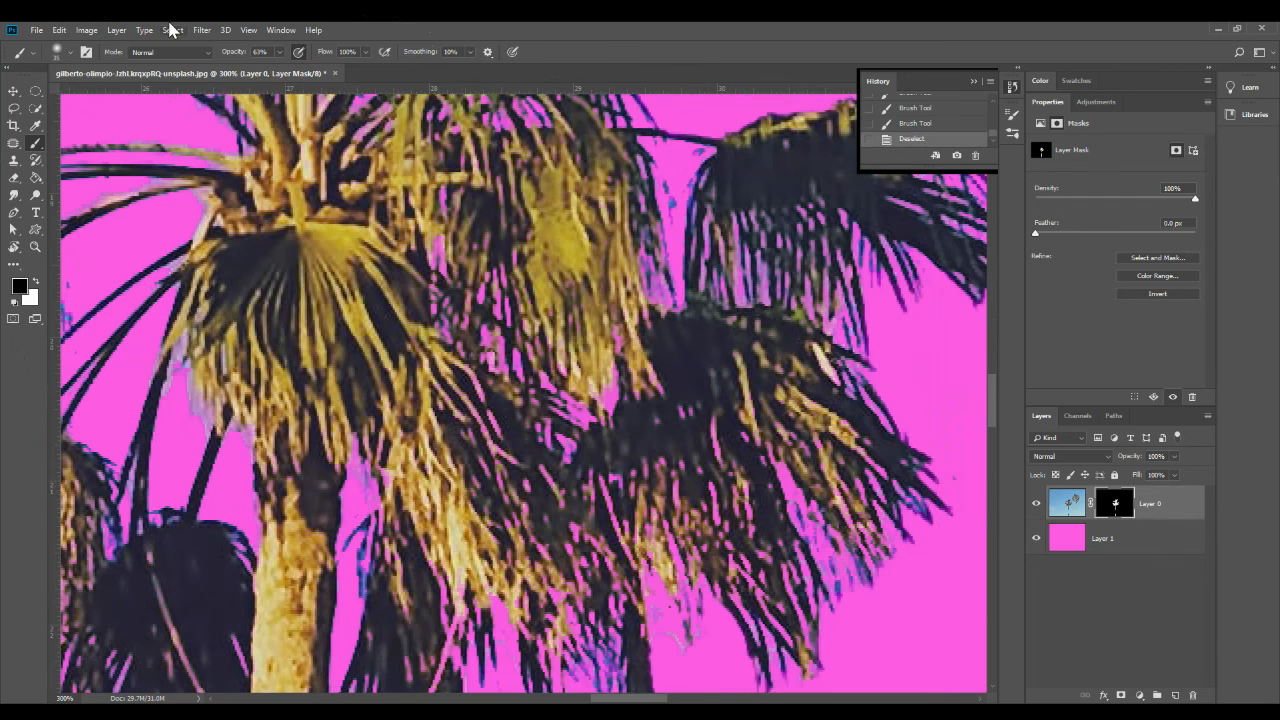